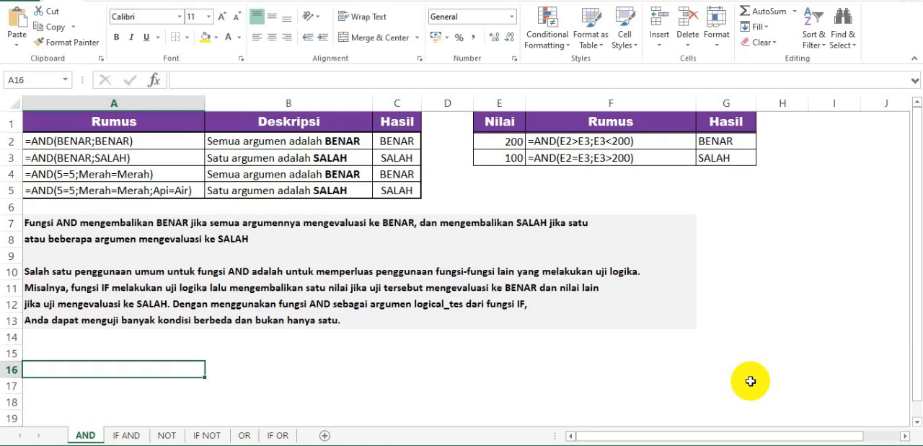
Open the IF AND sheet and examine the sales table's January, February, INSENTIF and BOOSTER columns.
click(131, 435)
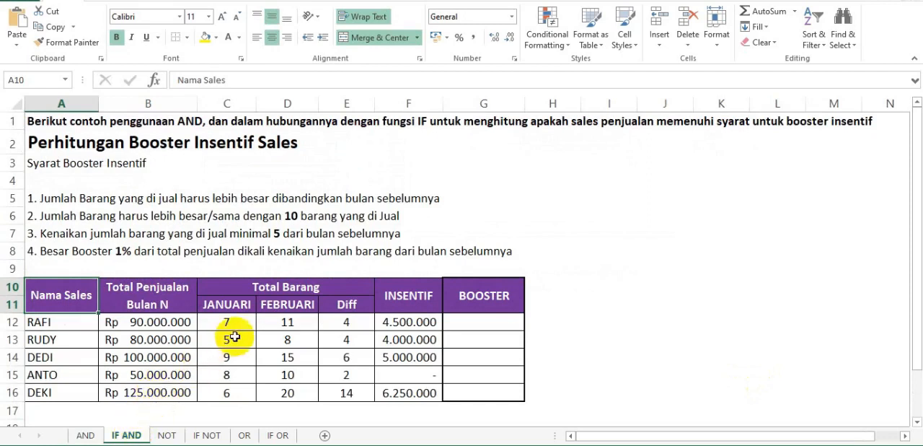
drag(44, 290, 509, 392)
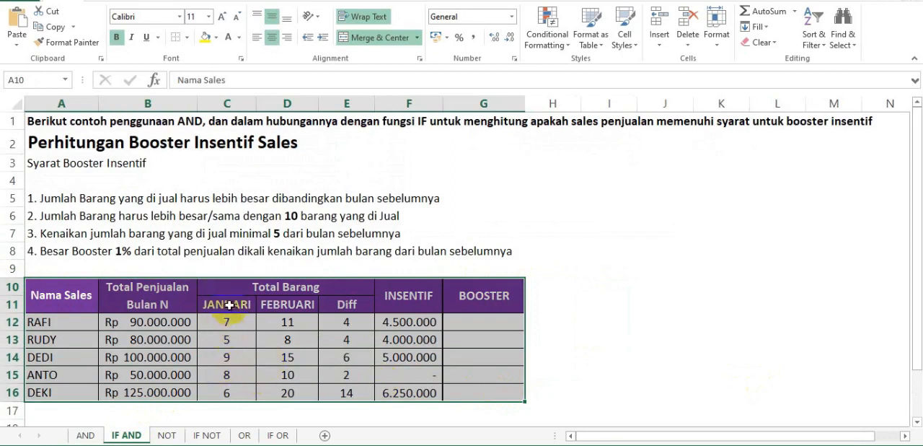
drag(227, 305, 227, 374)
drag(286, 311, 287, 377)
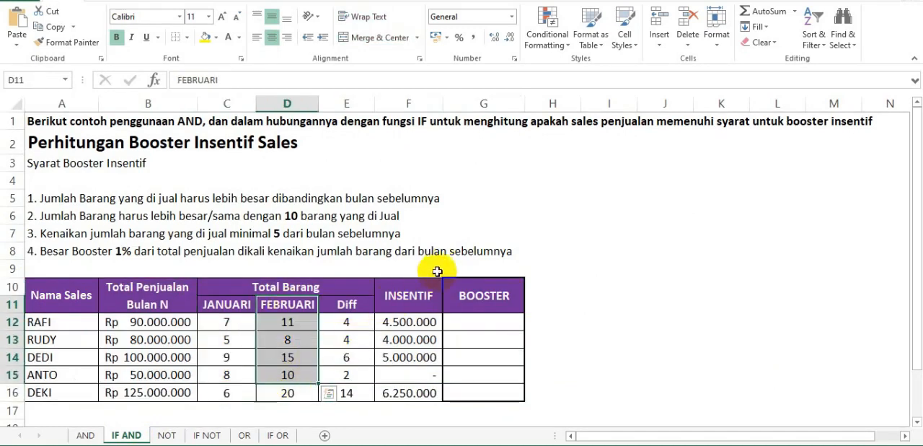
click(485, 297)
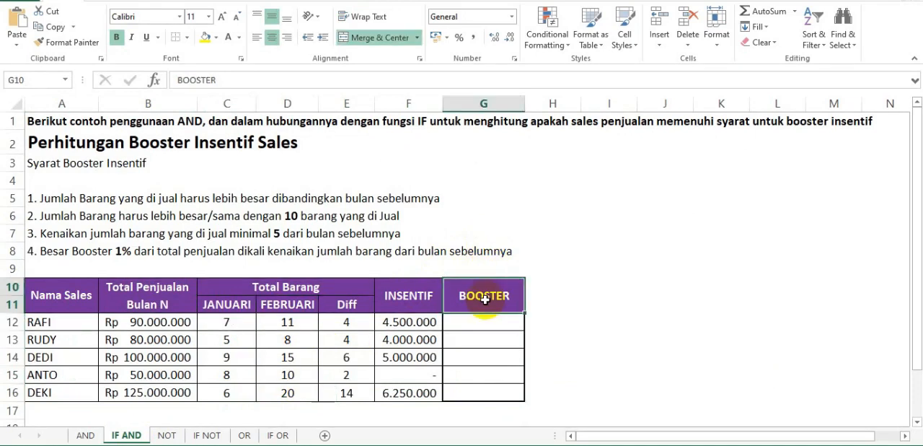
click(53, 354)
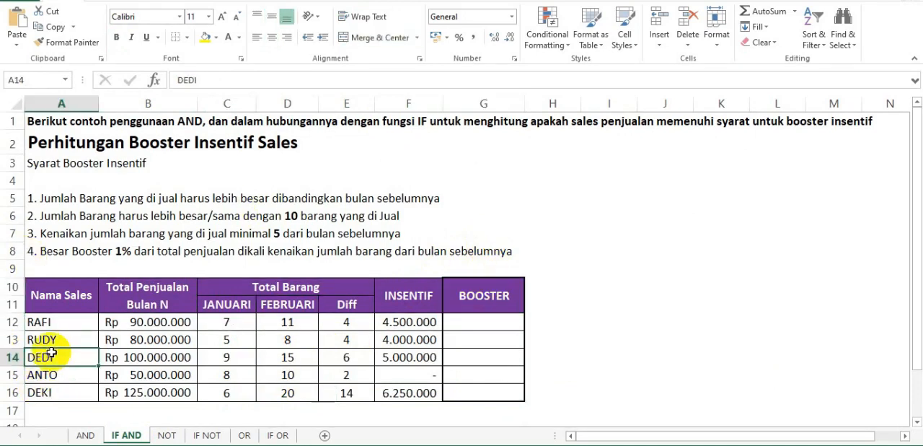
drag(418, 294, 410, 371)
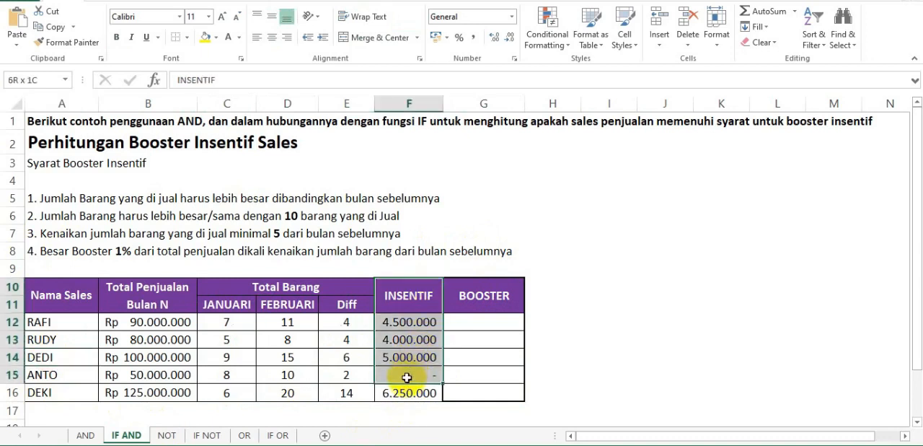
click(479, 321)
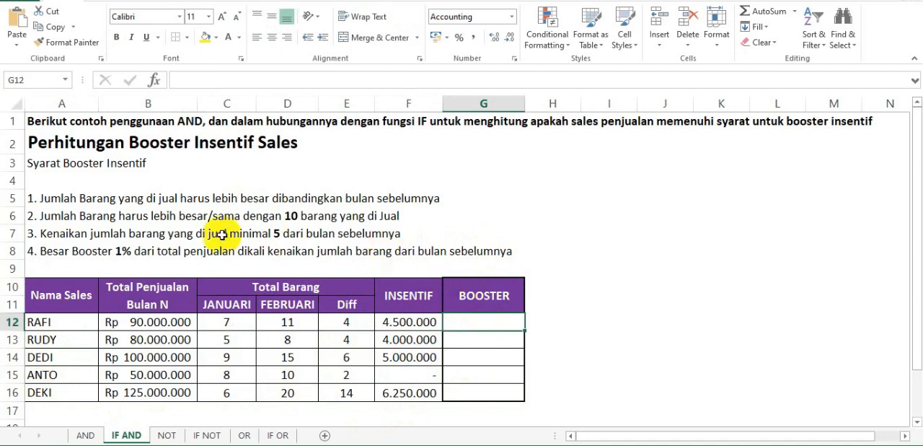
Review the four booster incentive rules listed in rows 5 to 8.
click(4, 197)
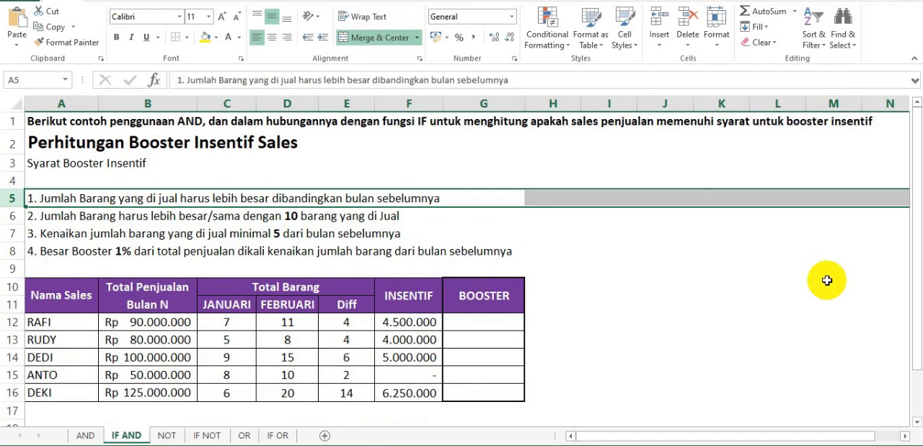
click(6, 216)
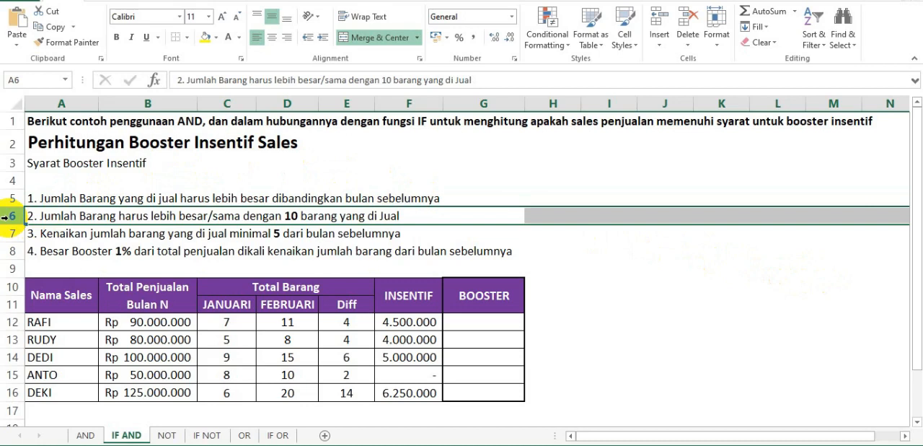
click(6, 233)
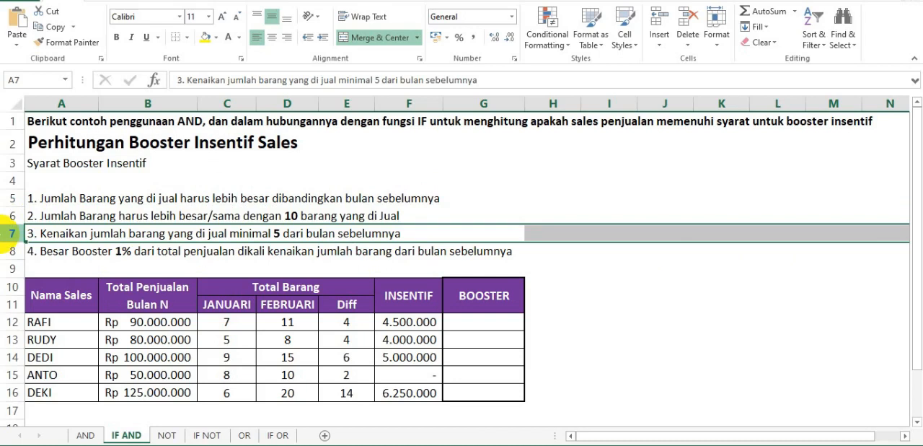
key(ctrl+End)
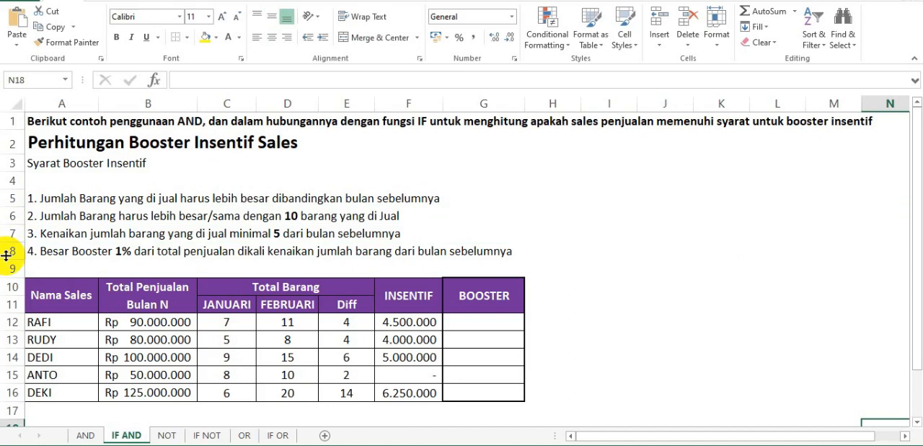
click(6, 197)
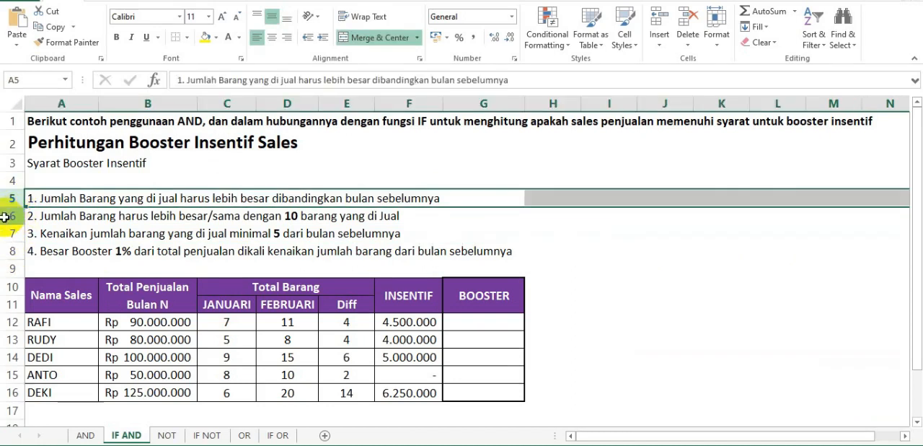
click(5, 216)
click(5, 232)
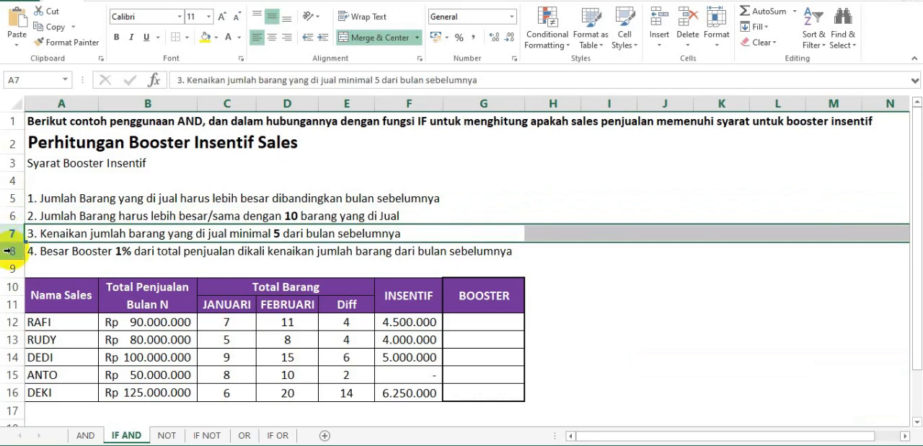
click(7, 251)
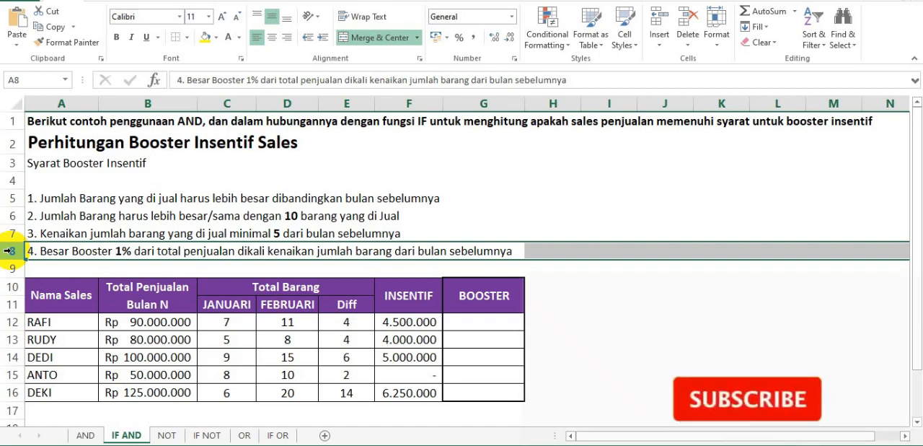
Start a formula in cell G12 with an AND function nested as the logical test of IF, =IF(AND(.
click(469, 323)
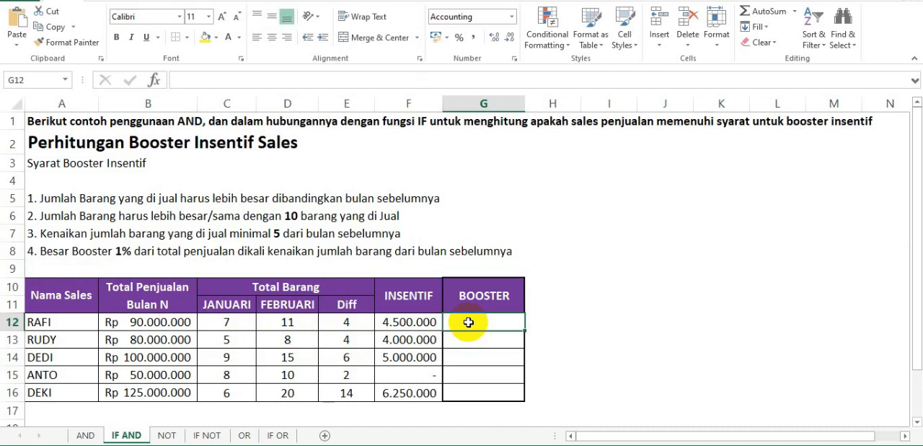
text(=)
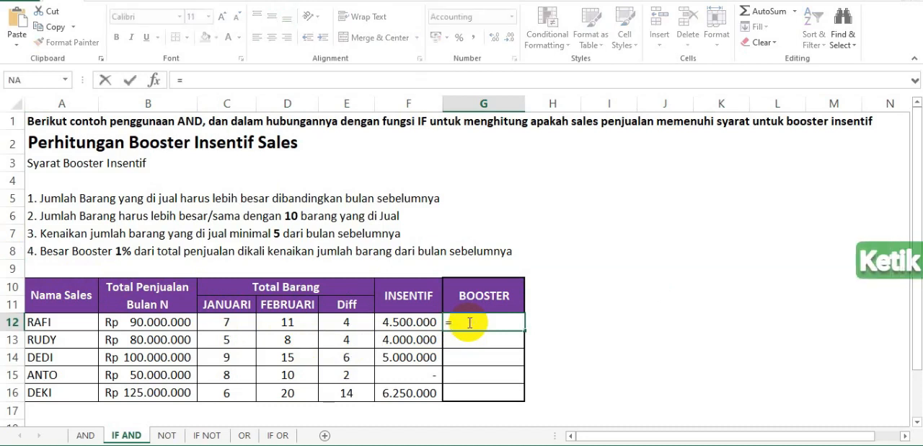
text(if)
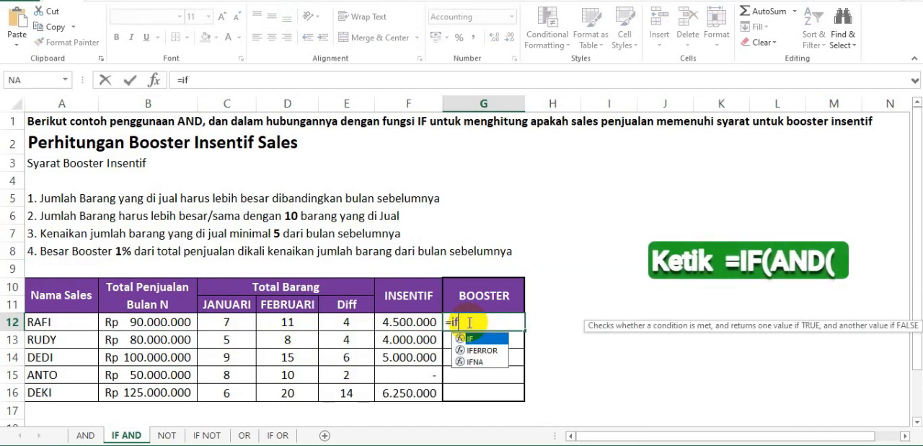
text(()
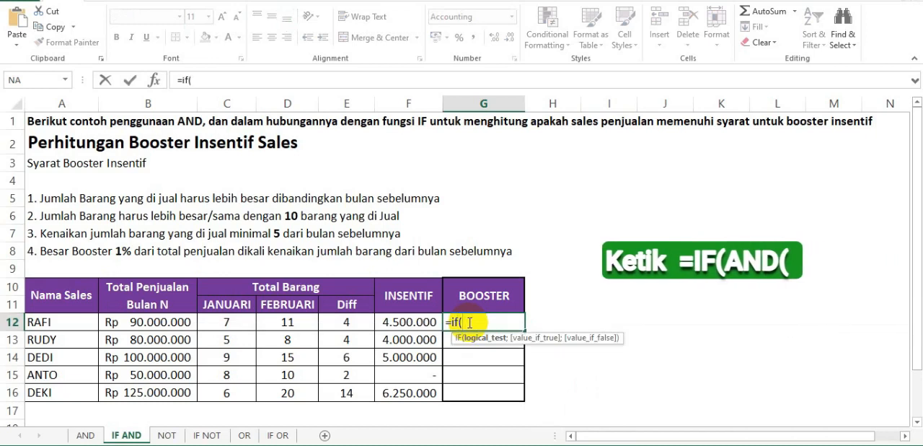
key(BackSpace)
key(BackSpace)
key(BackSpace)
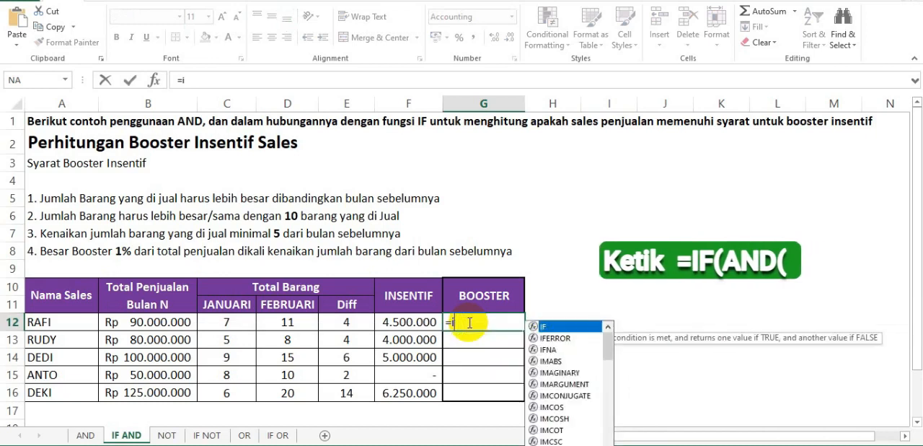
text(if)
key(Tab)
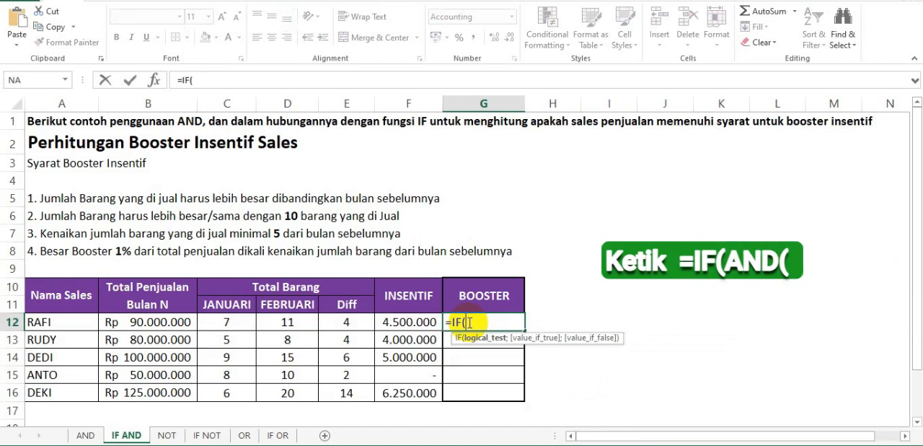
text(AND)
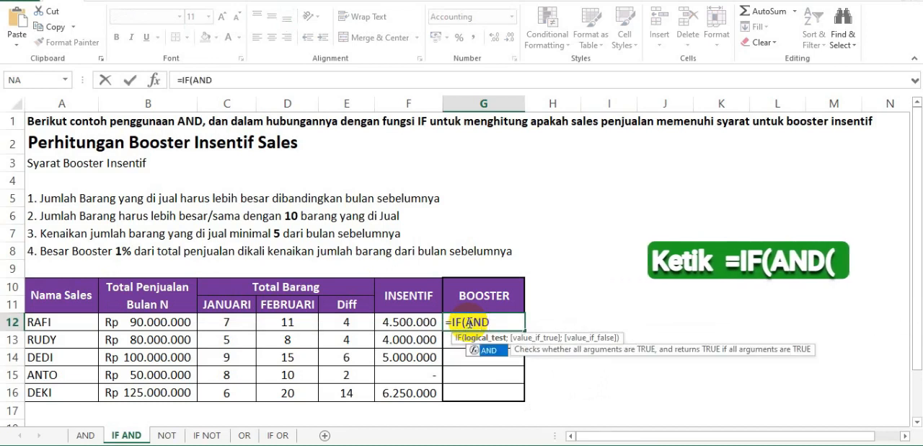
text(()
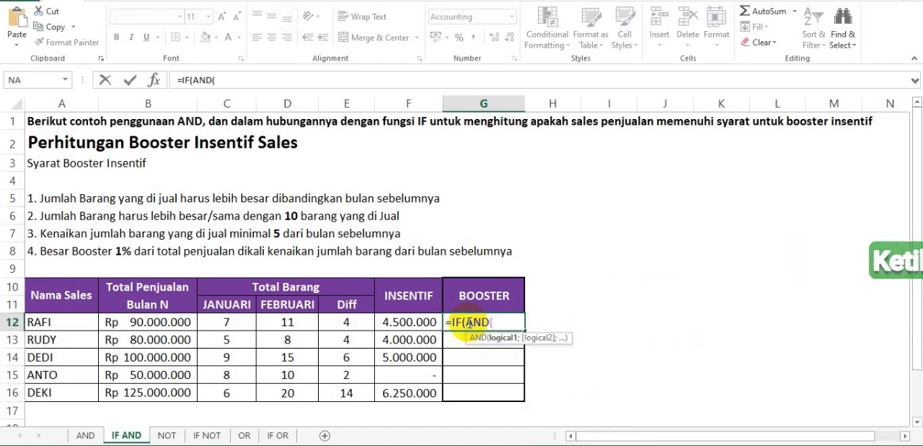
text(D12)
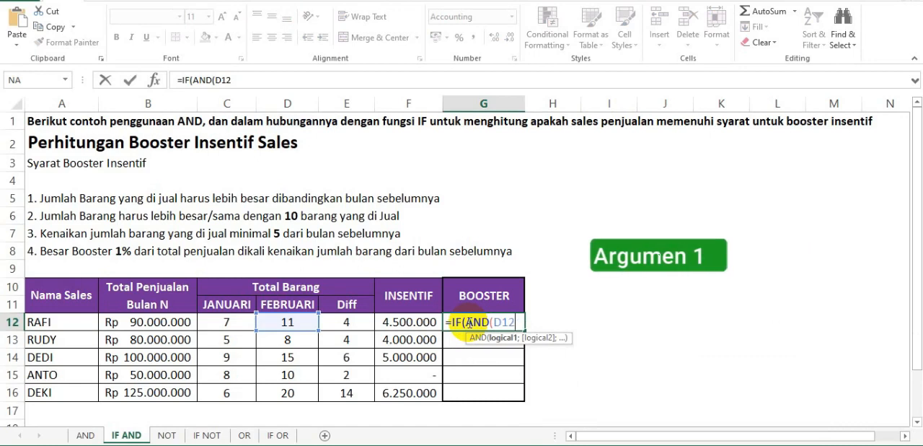
Enter D12>C12 and D12>=10 as the first two AND conditions of the G12 formula, separated by a semicolon.
text(>)
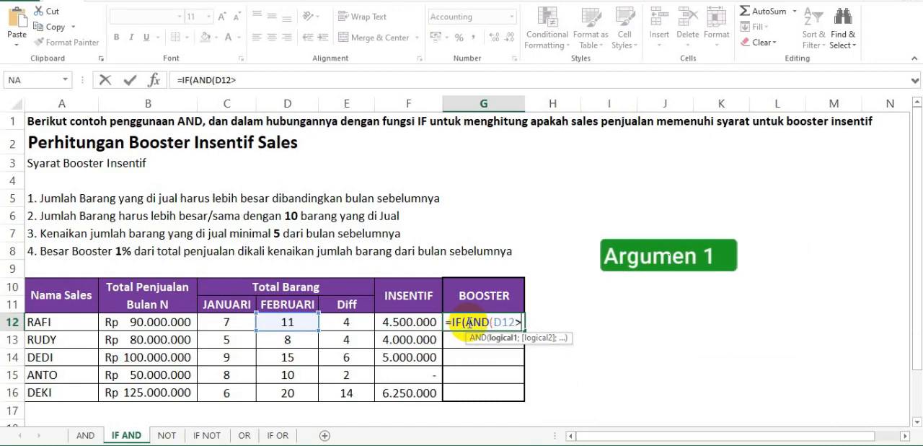
text(C12)
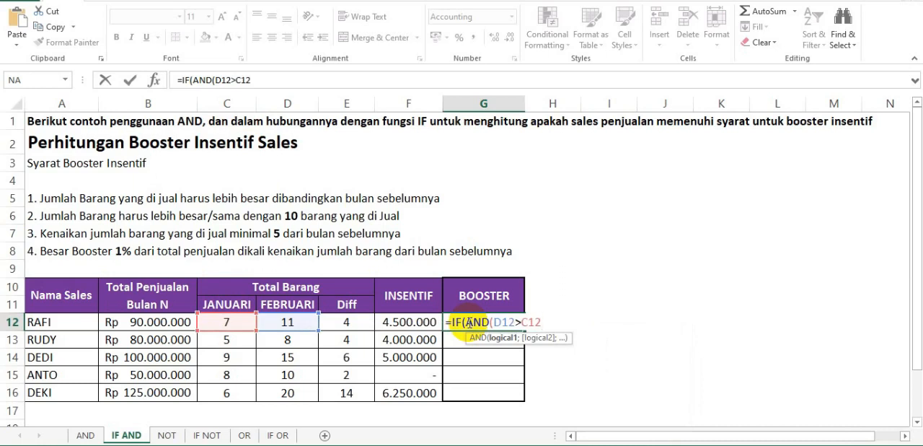
text(;)
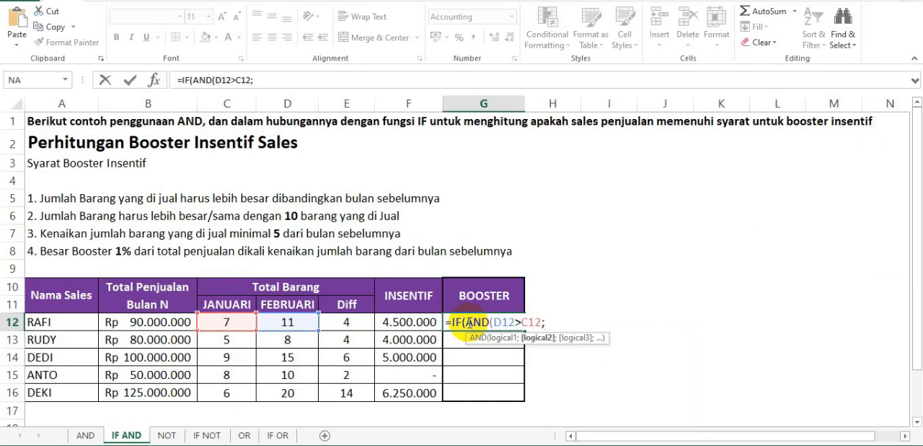
text(D12)
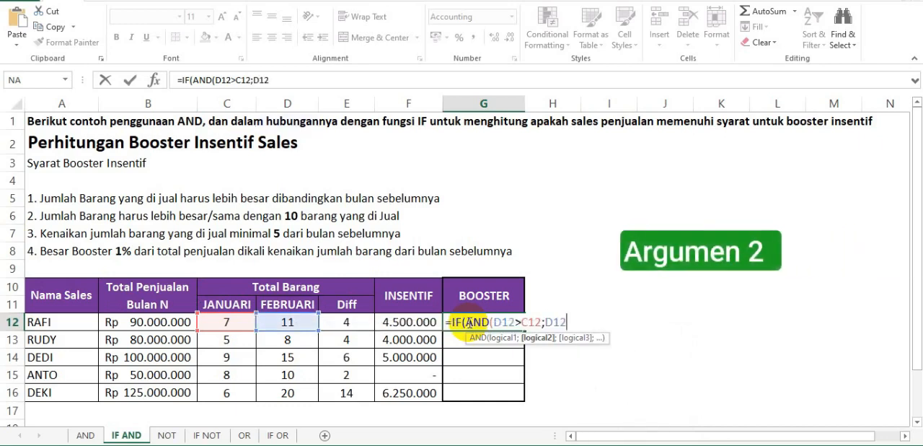
text(>=)
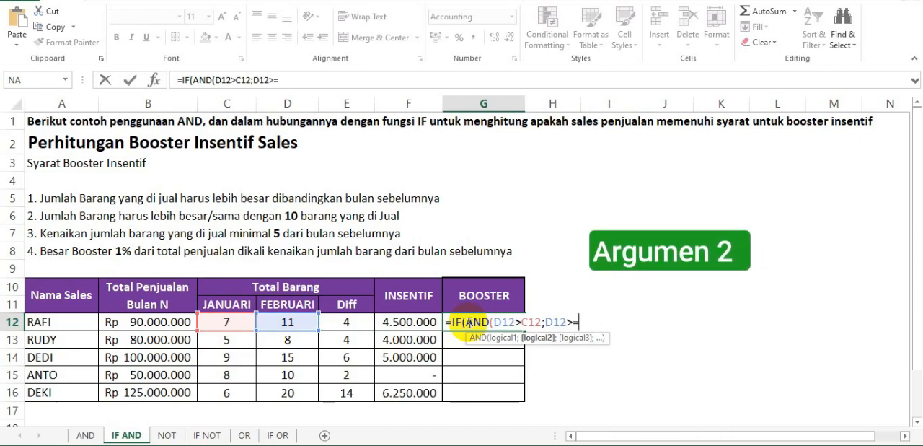
text(10)
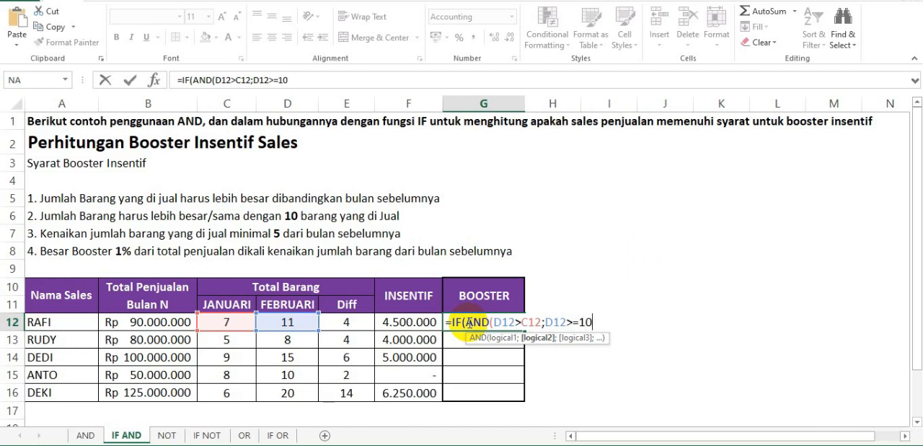
text(;)
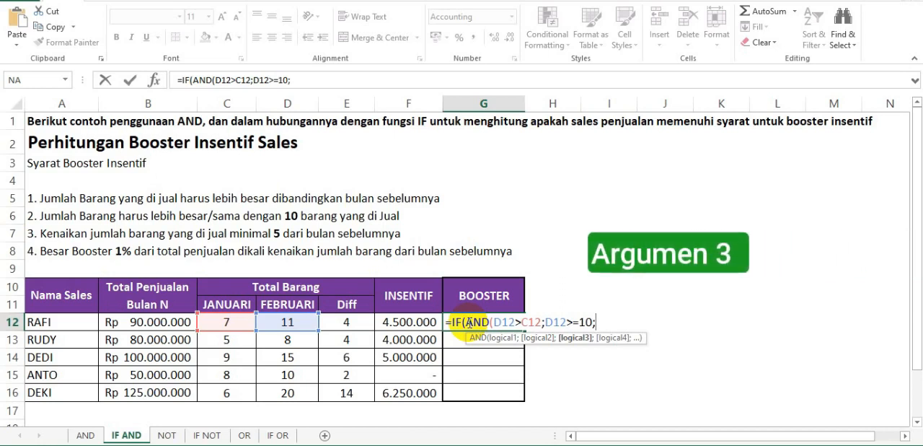
Add E12>=5 as the third AND condition in G12 and close the AND function.
text(E1)
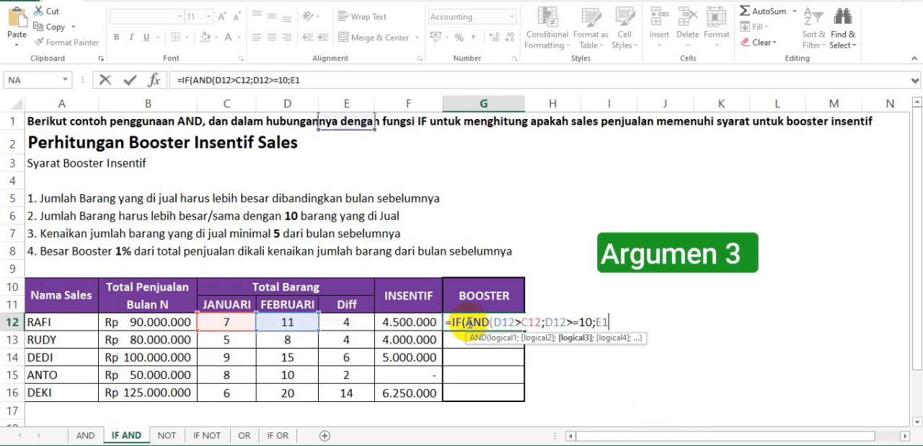
text(2>)
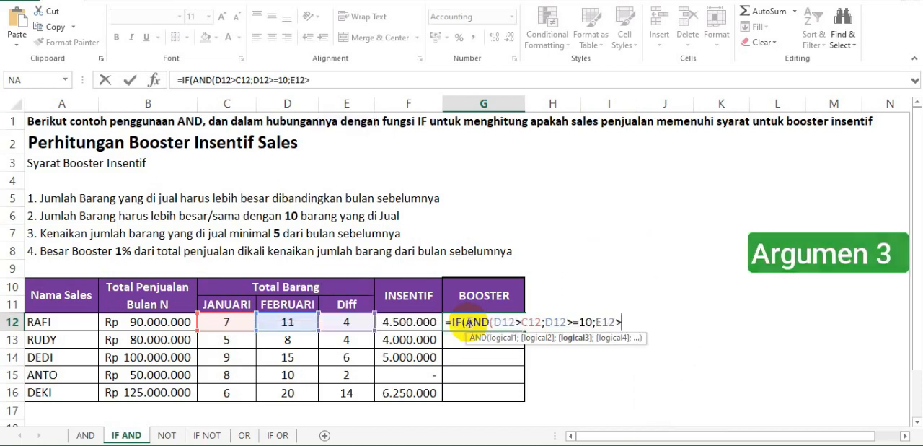
text(=5)
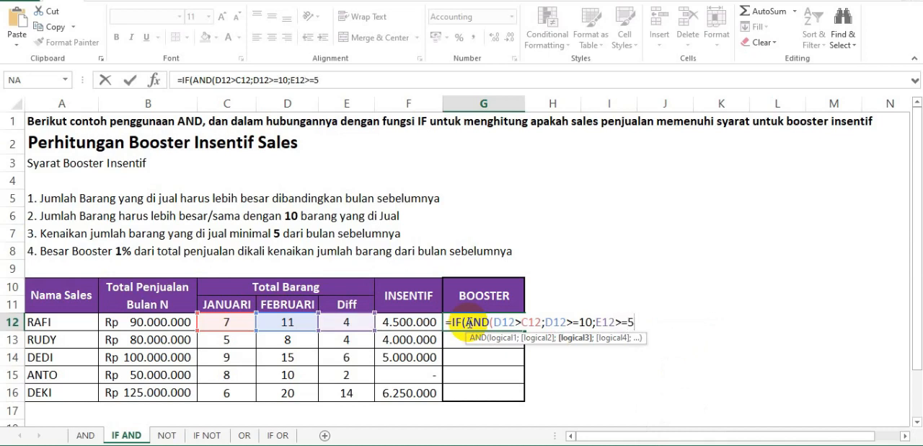
text())
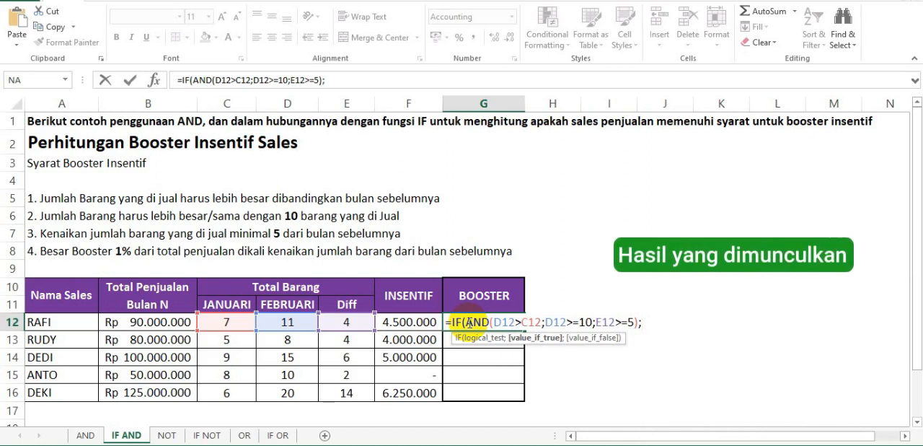
Complete the G12 formula with B12*1% as the value if true and 0 as the value if false.
text(B1)
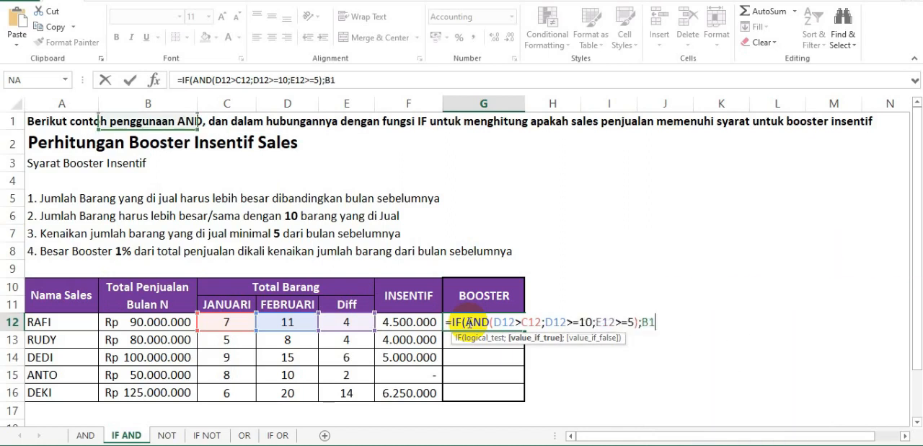
text(2*1%)
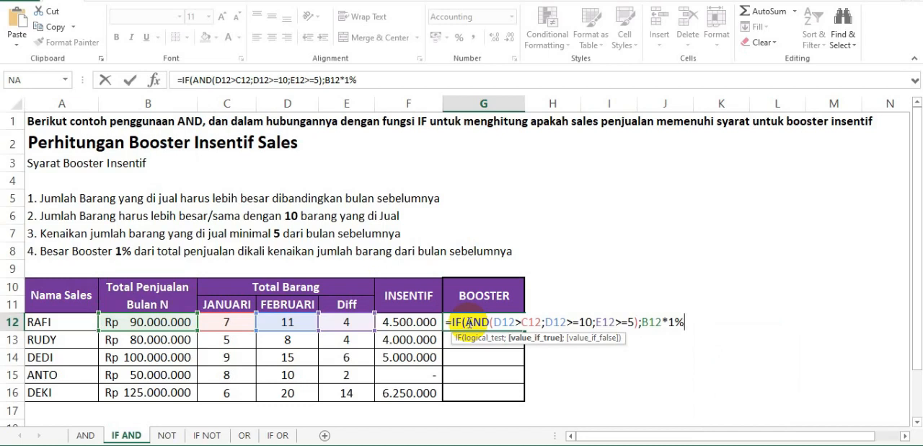
text(;)
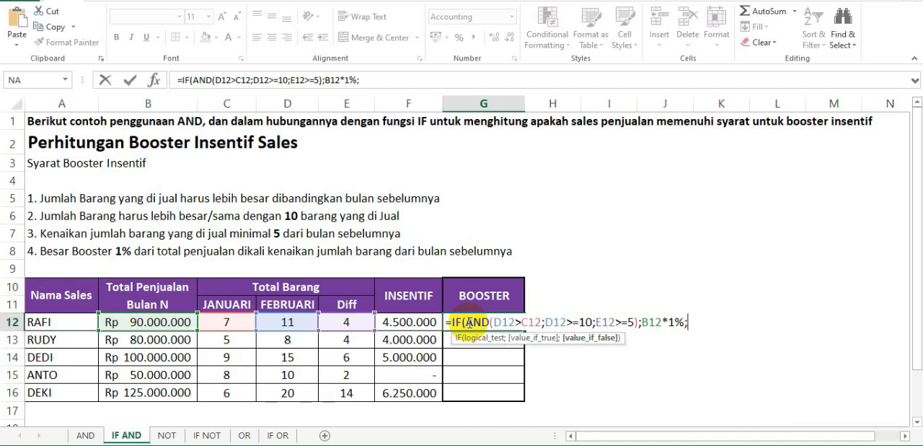
text(0))
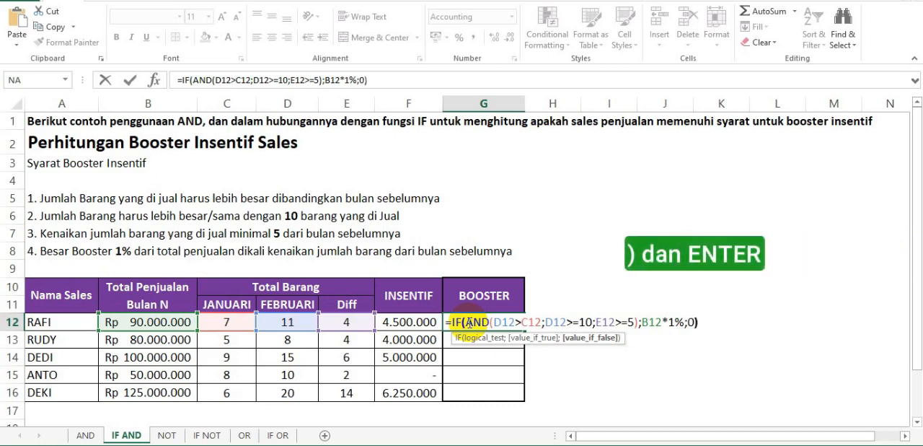
key(Return)
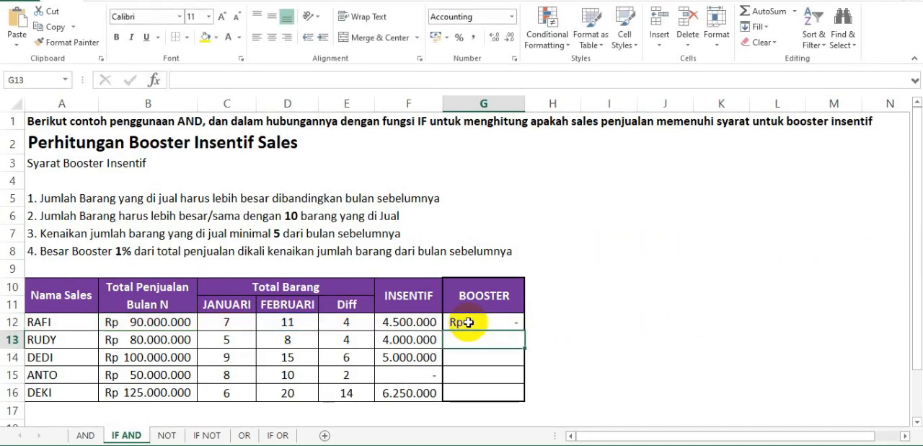
Check the G12 booster result against the January, February and Diff figures in row 12 and the rules in rows 5 to 7.
click(470, 323)
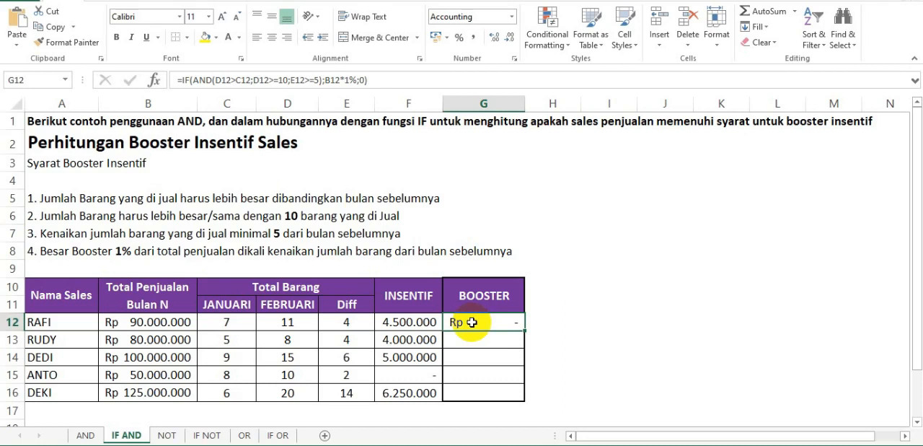
click(349, 322)
click(13, 233)
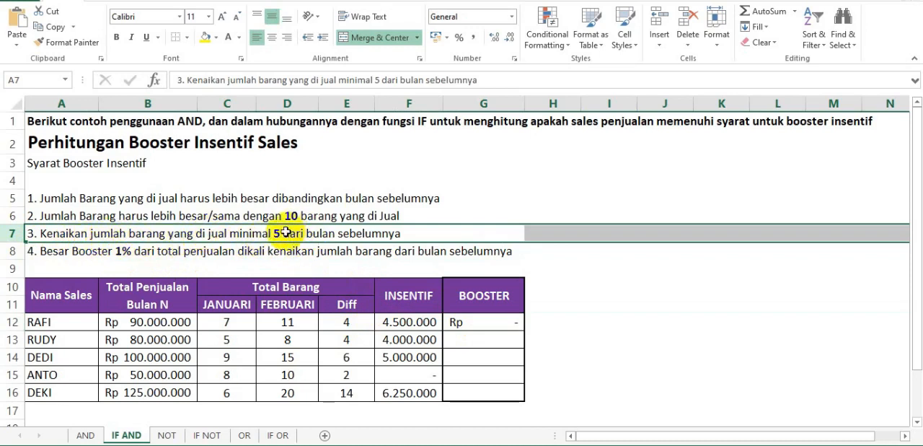
click(356, 322)
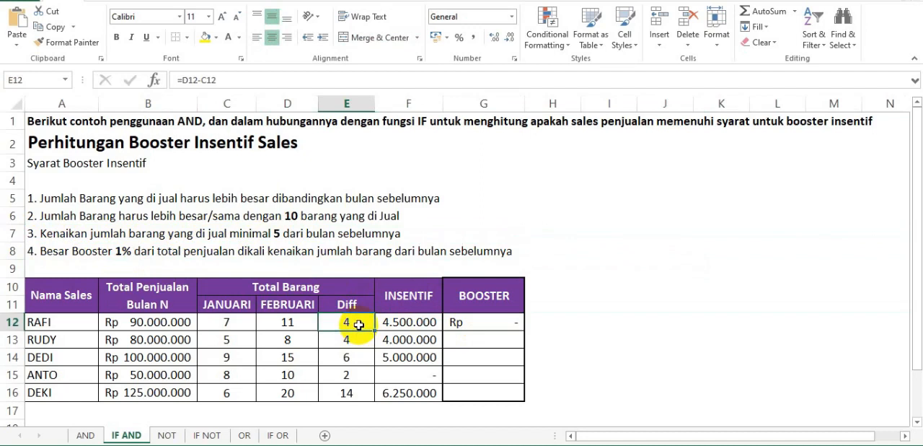
click(481, 323)
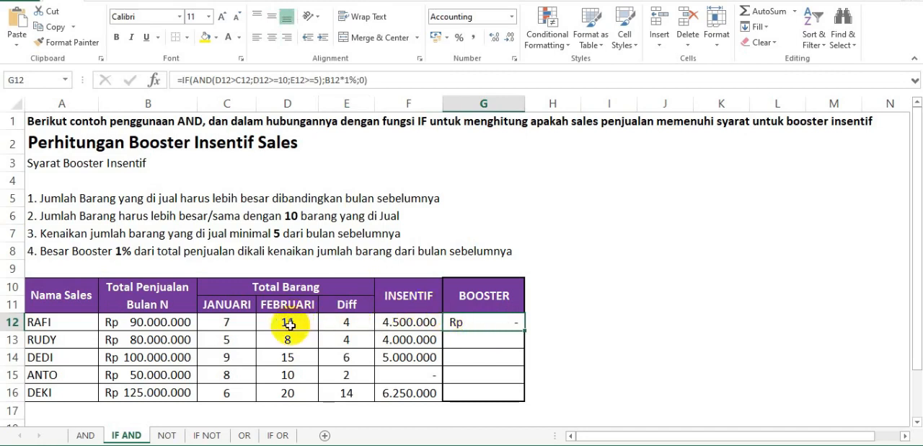
click(237, 325)
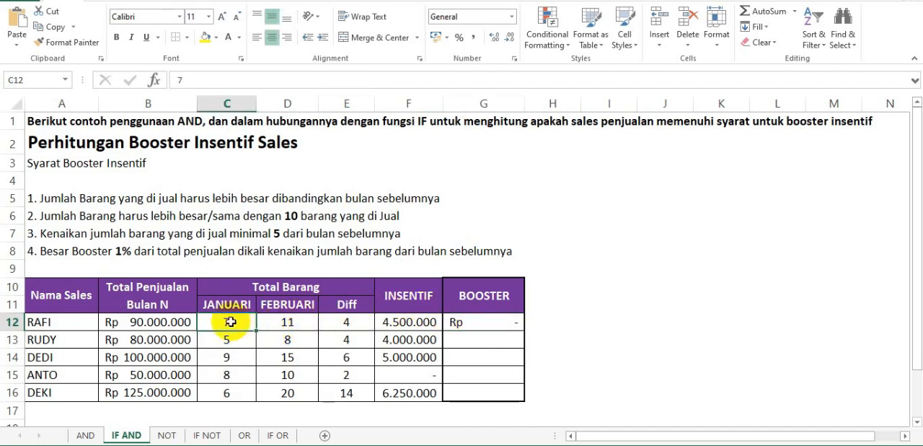
click(274, 324)
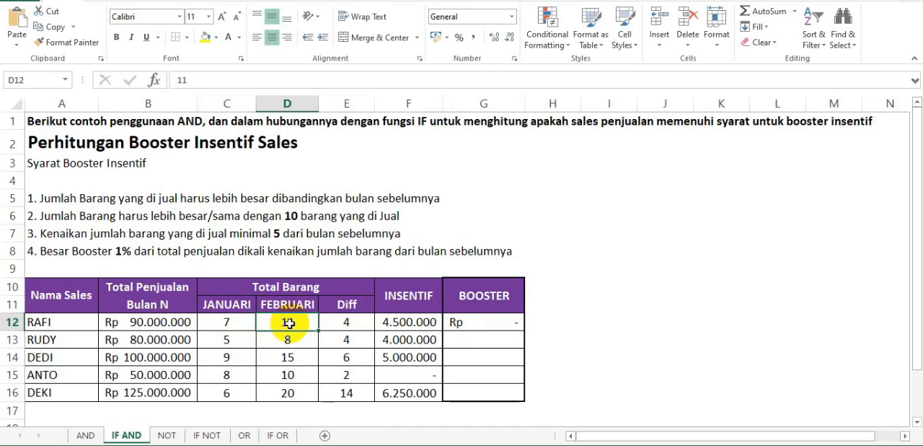
click(14, 214)
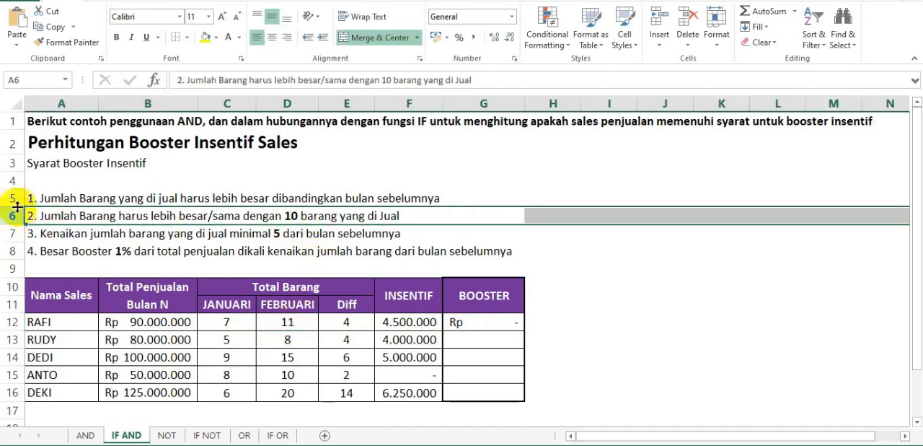
click(11, 196)
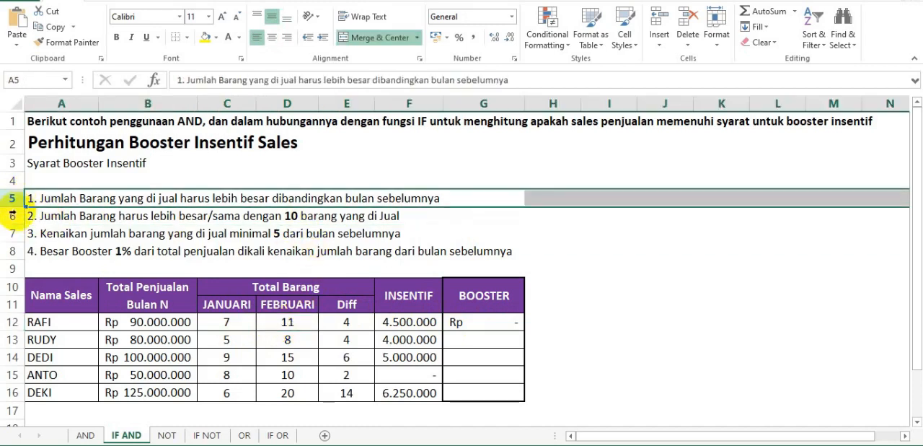
click(10, 215)
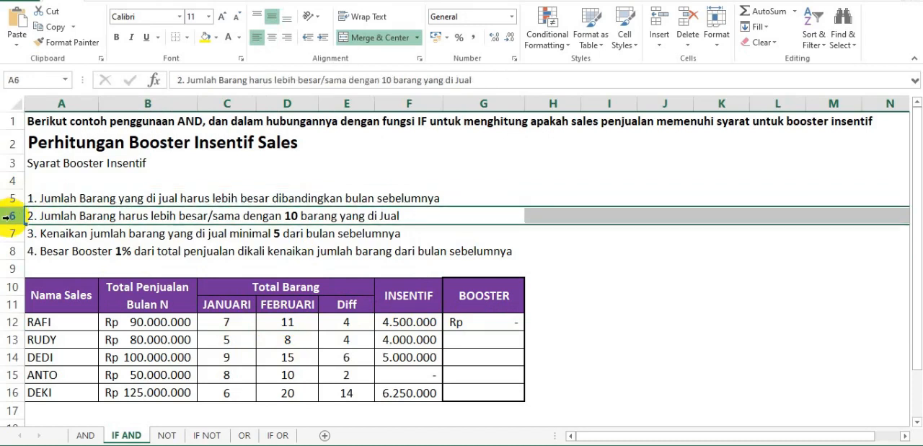
click(8, 233)
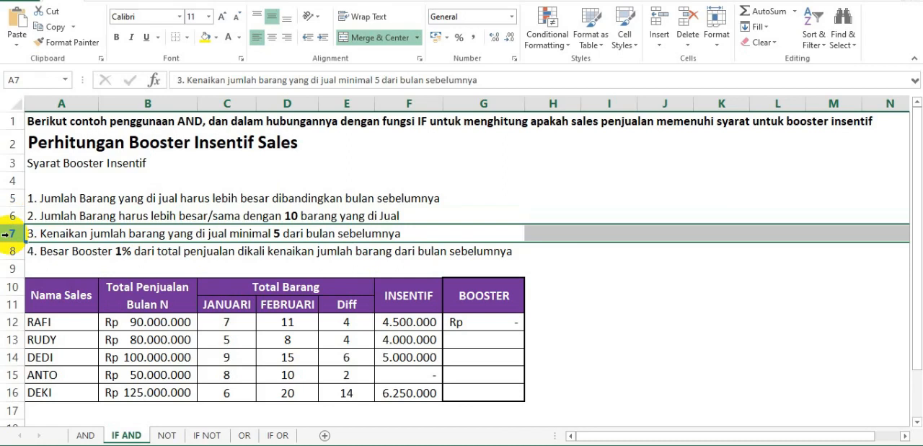
Copy the booster formula from G12 to cells G13 through G16.
click(472, 321)
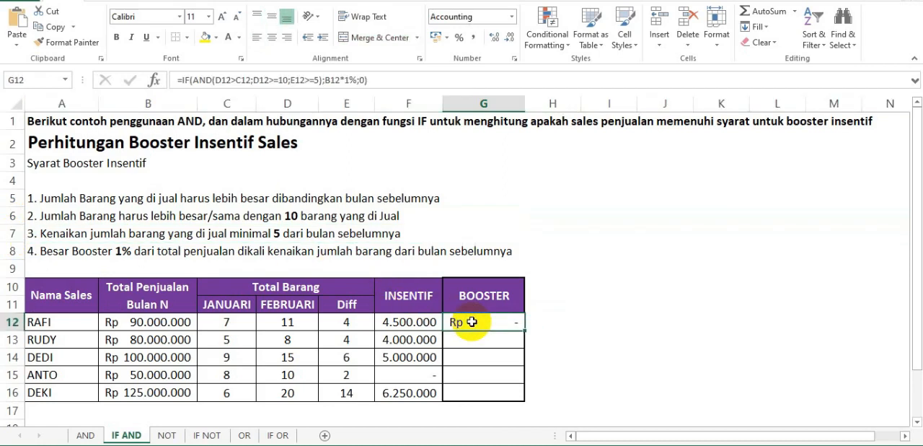
key(ctrl+c)
key(Down)
key(shift+Down)
key(shift+Down)
key(shift+Down)
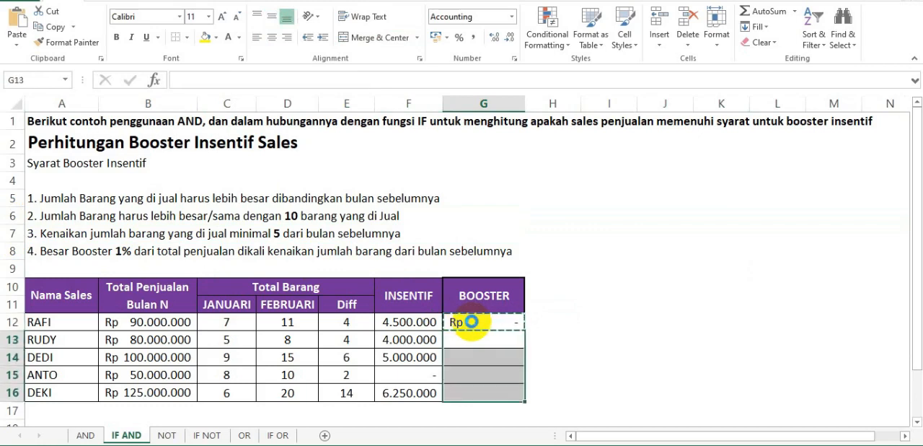
key(ctrl+v)
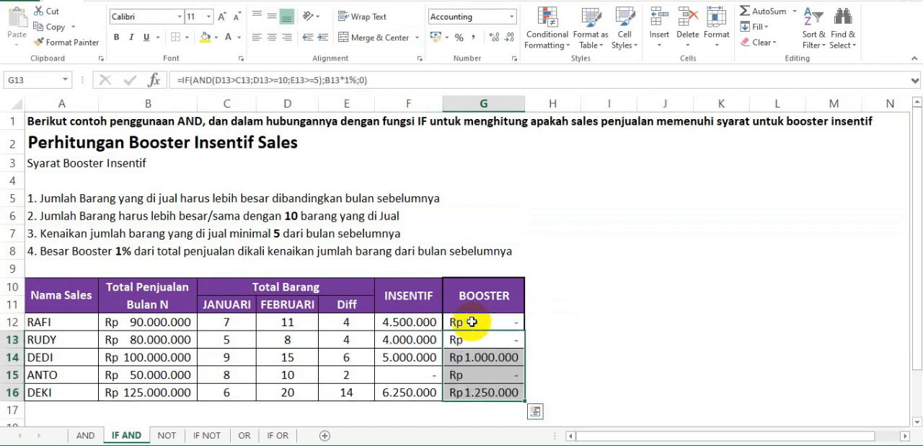
click(554, 360)
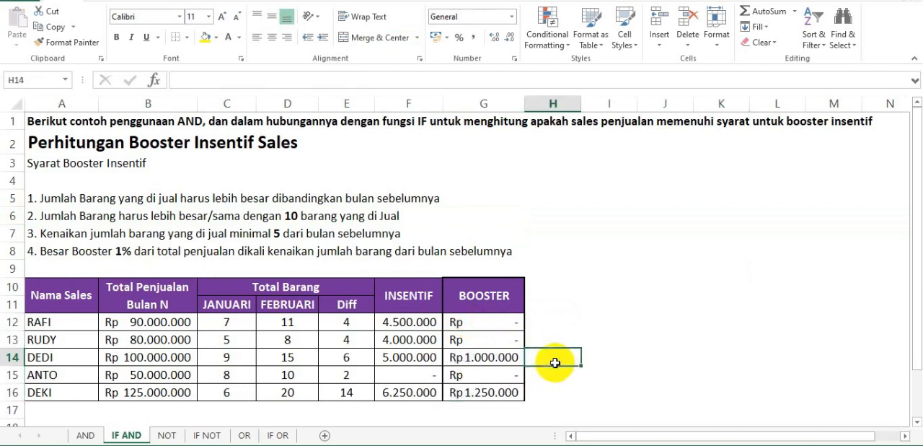
Review the booster result in G14 and the salespeople listed in A14 and A16.
click(503, 360)
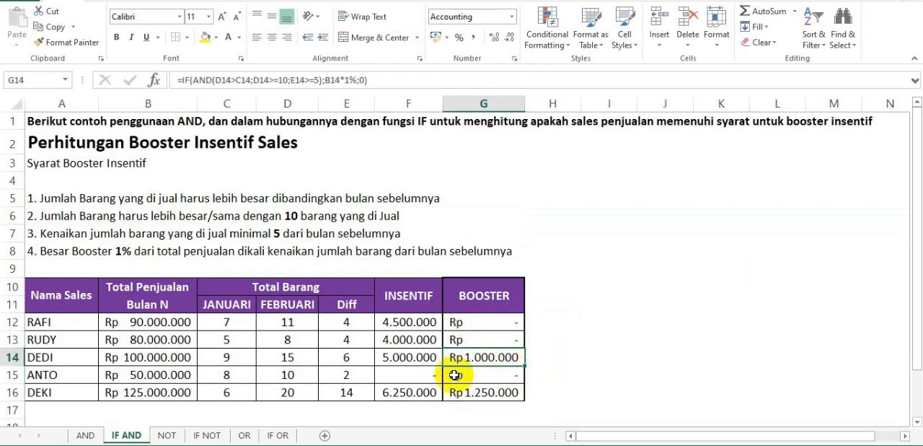
click(62, 363)
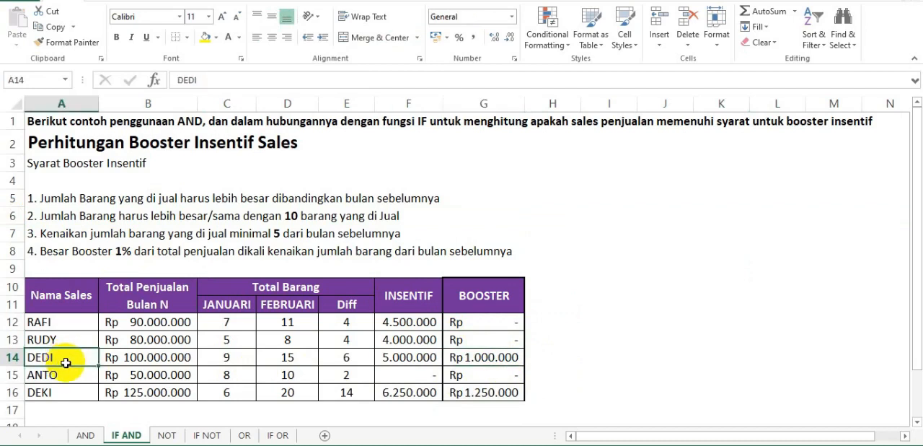
click(64, 392)
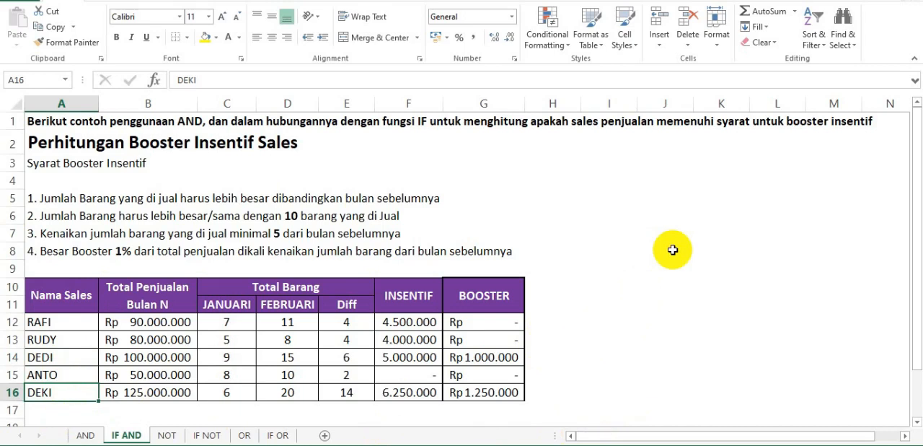
Examine the NOT function examples in rows 2 and 3 of the NOT sheet, comparing each formula with its result.
click(167, 436)
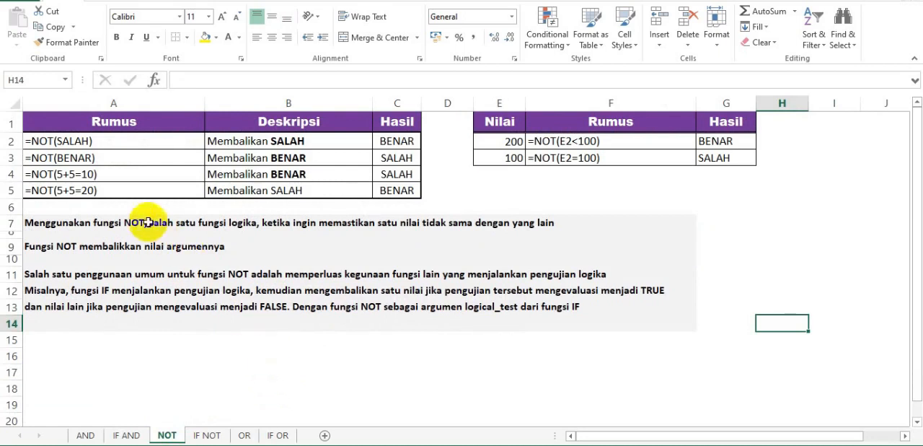
click(72, 141)
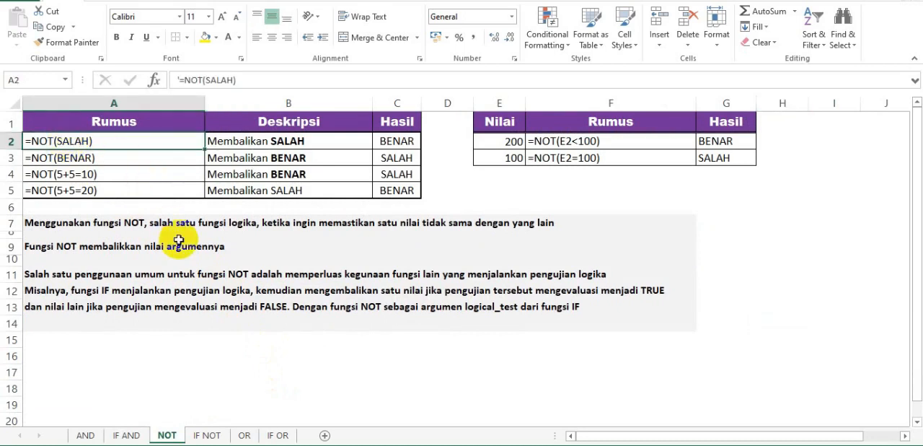
click(408, 142)
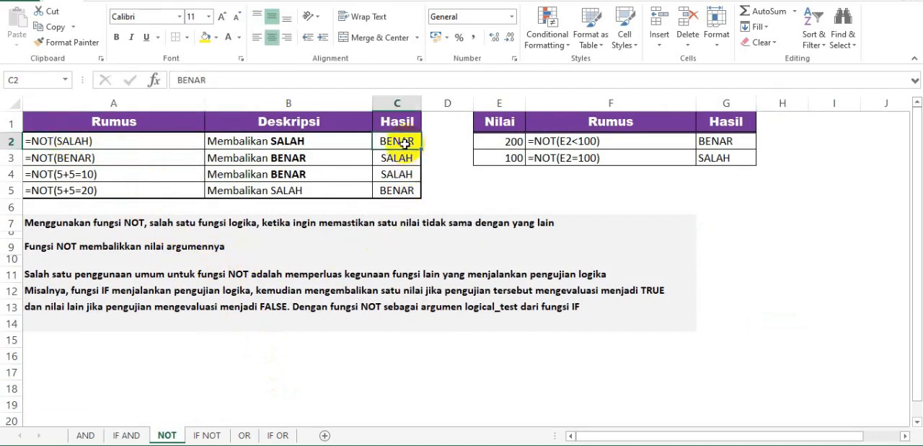
click(137, 157)
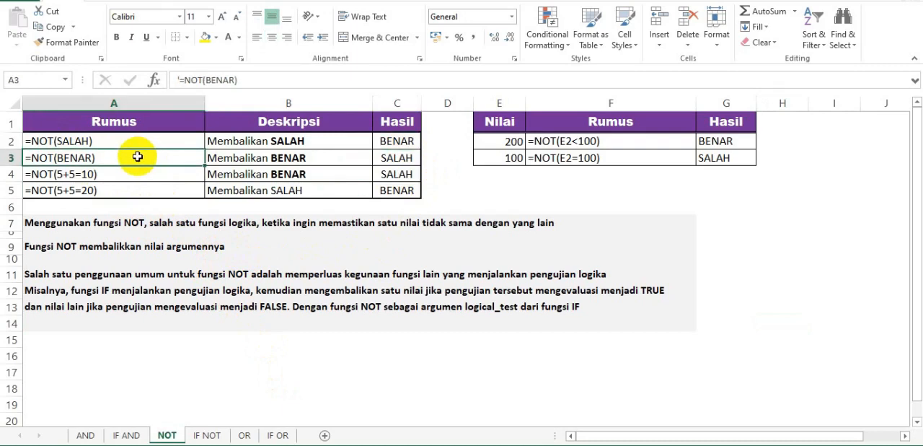
click(390, 158)
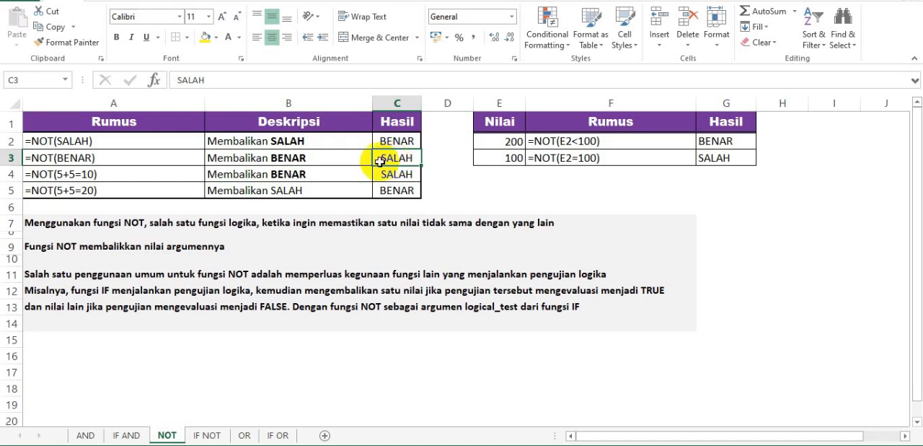
Look over the sales table and its empty BOOSTER column on the IF NOT sheet.
click(207, 434)
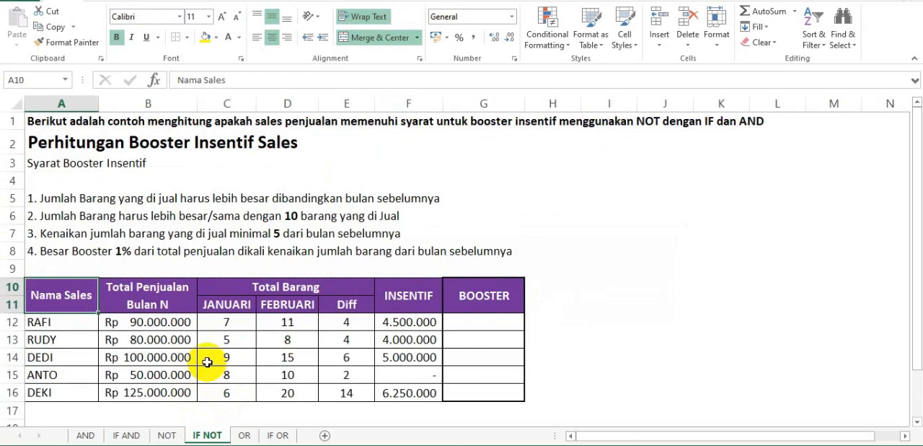
drag(75, 294, 464, 394)
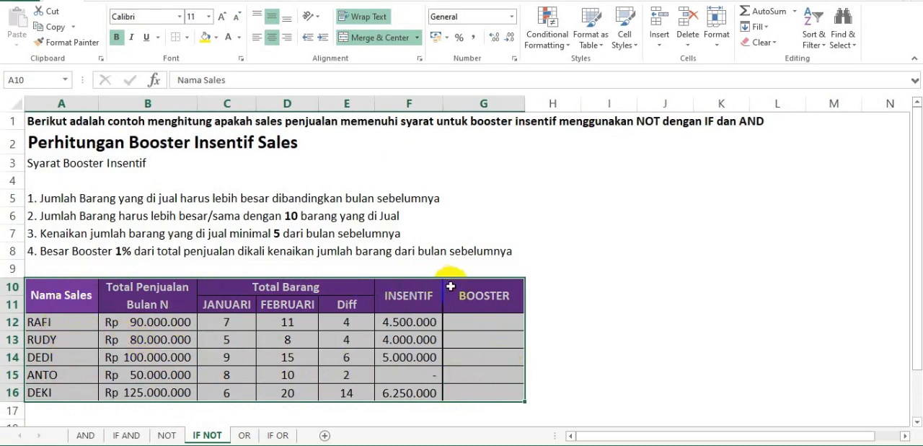
click(486, 295)
click(470, 333)
drag(471, 333, 471, 389)
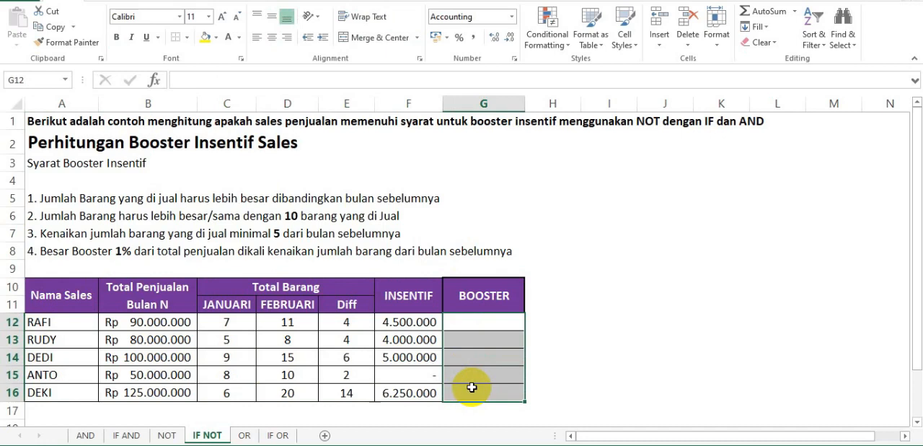
Start the booster formula in G12 by nesting NOT inside AND inside IF: =IF(AND(NOT(.
click(477, 322)
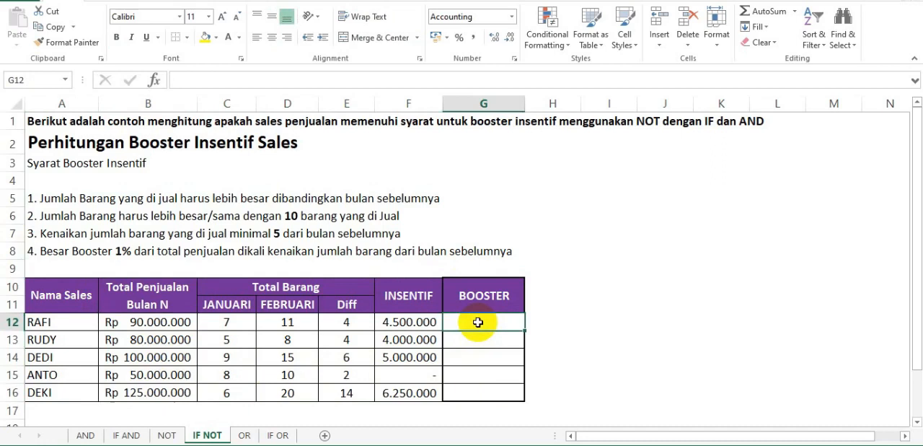
text(=)
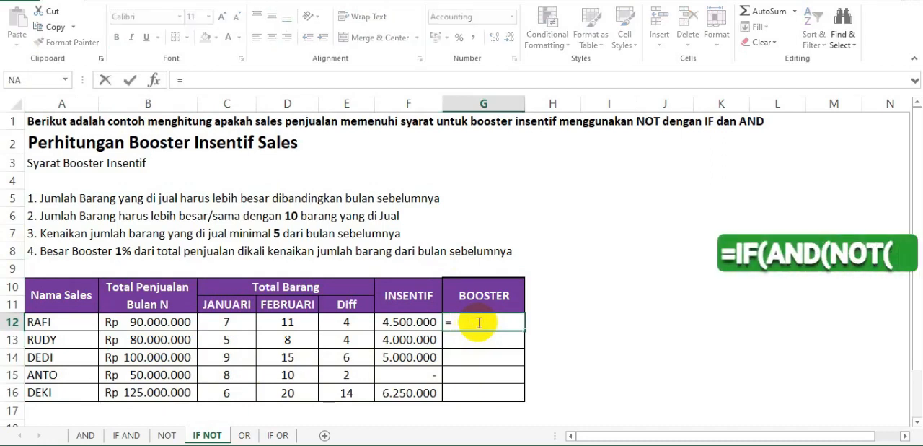
text(IF)
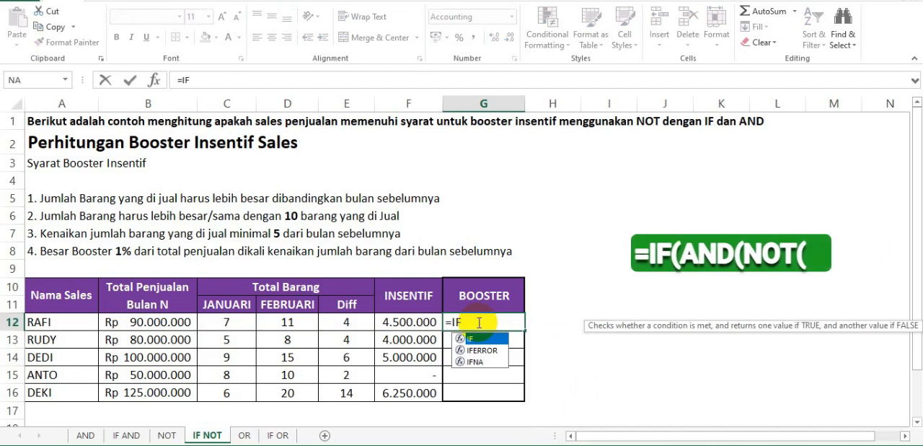
text(()
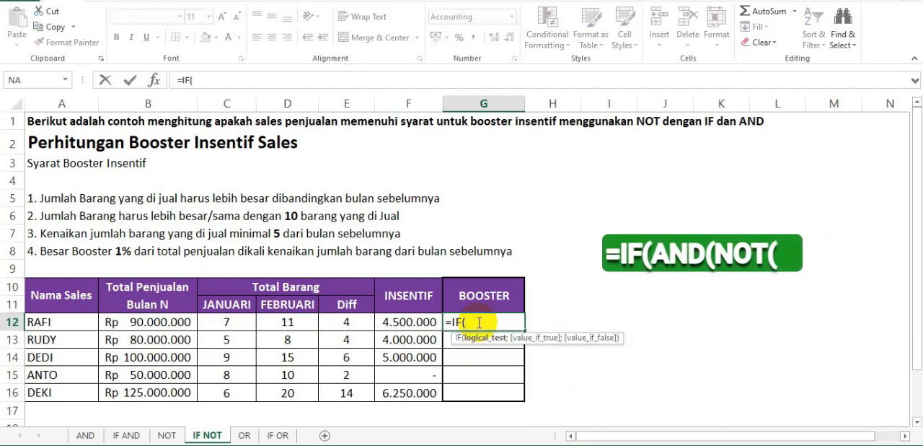
text(AND)
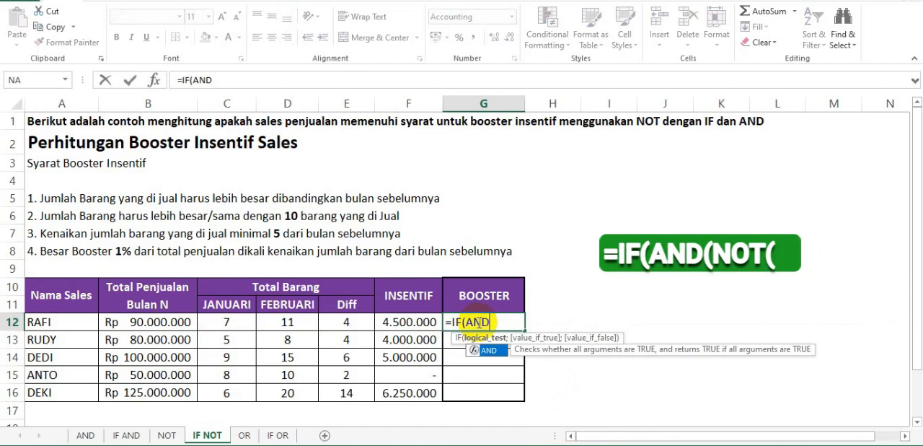
text(()
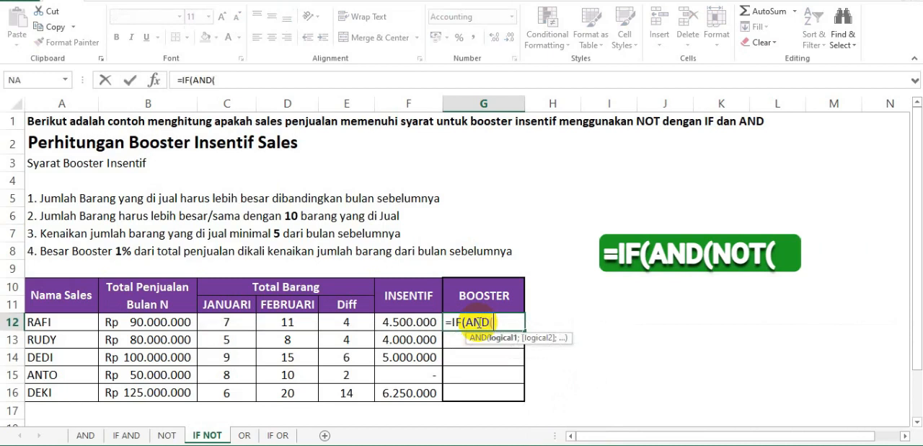
text(NO)
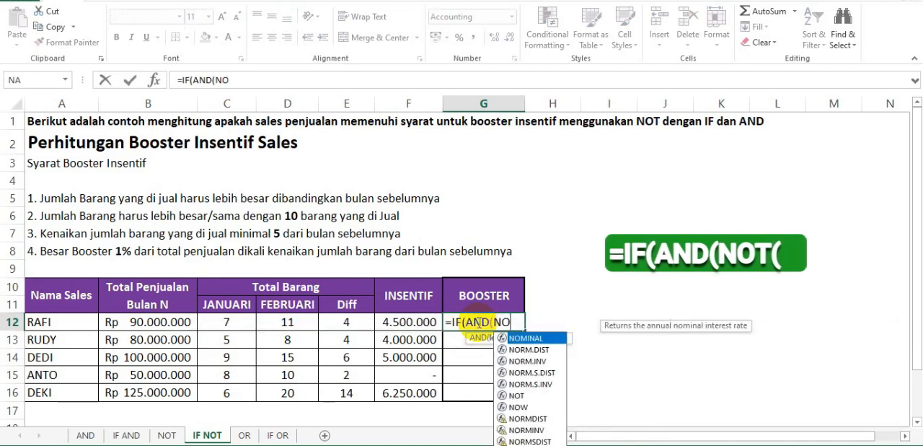
text(T()
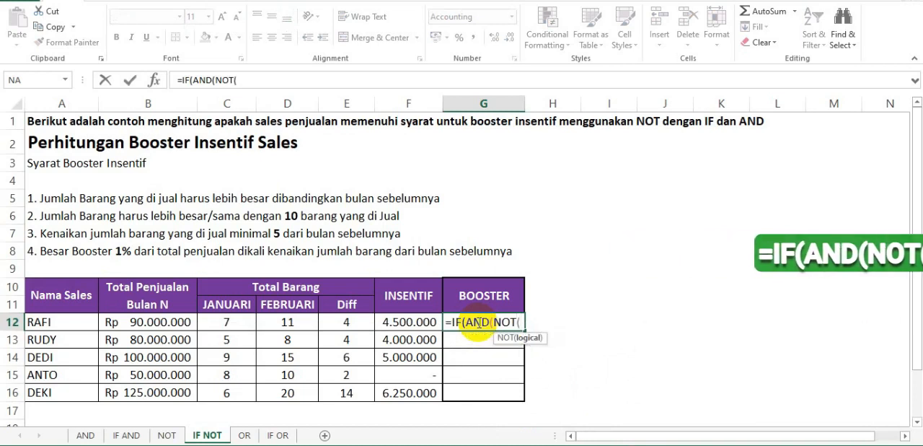
text(D12)
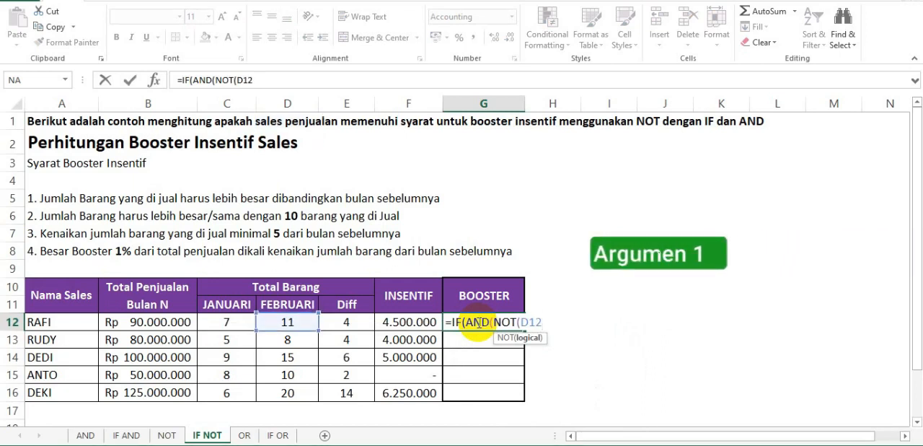
text(<)
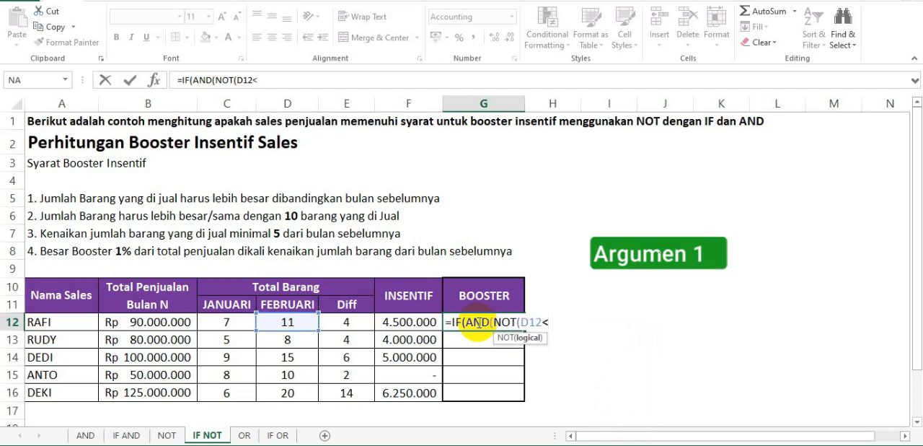
text(C)
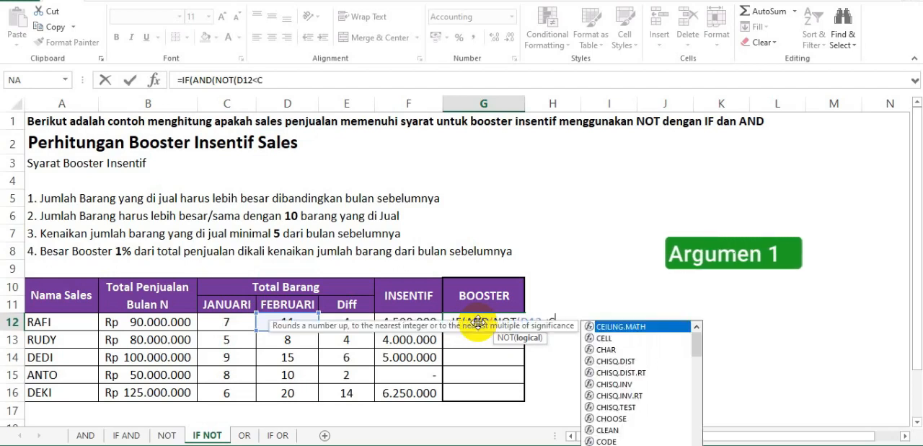
text(12)
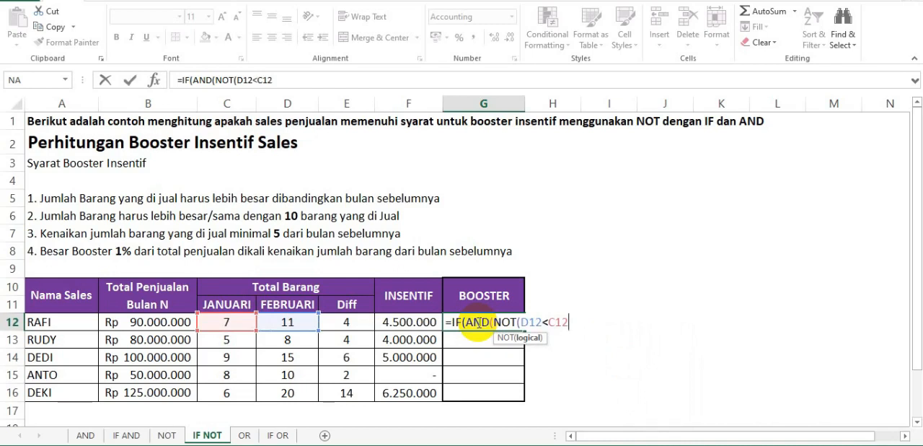
text())
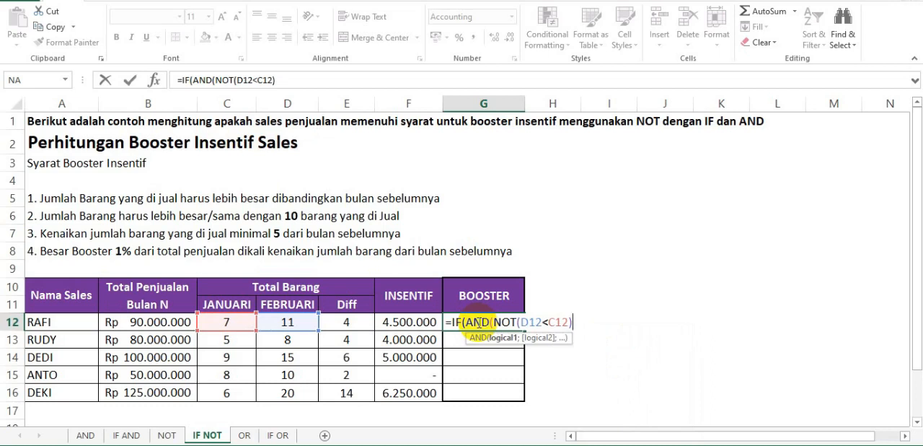
text(;)
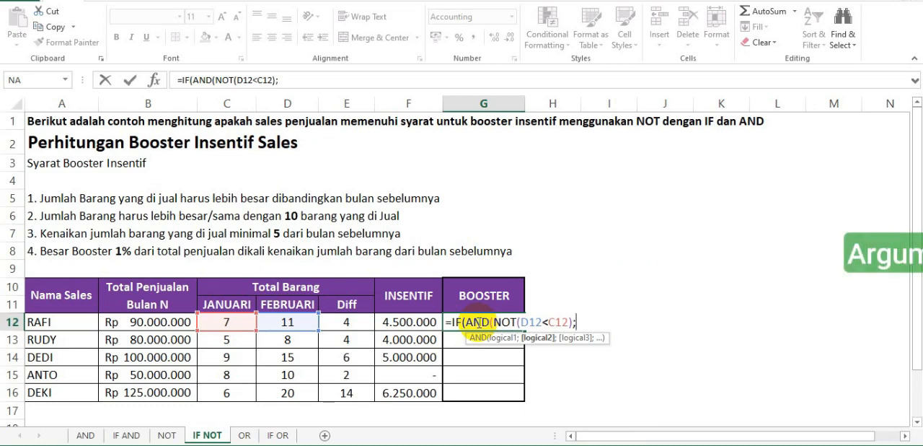
Add NOT(D12<=10) as the second condition of the AND function.
text(NOT()
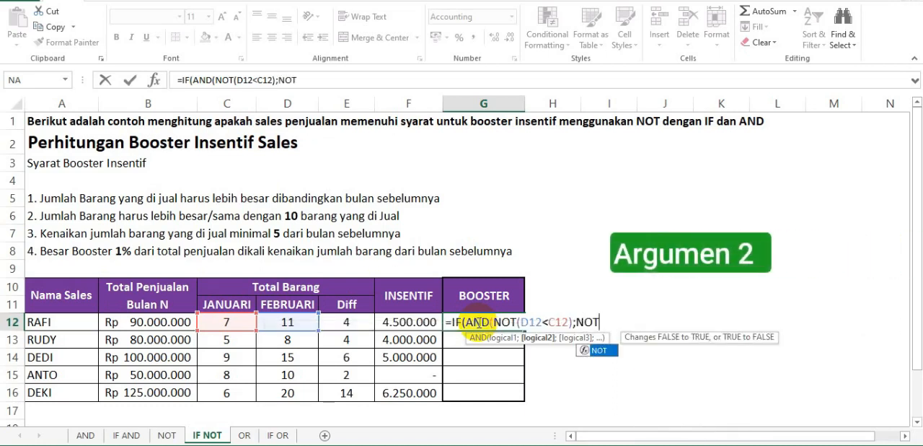
text(D12)
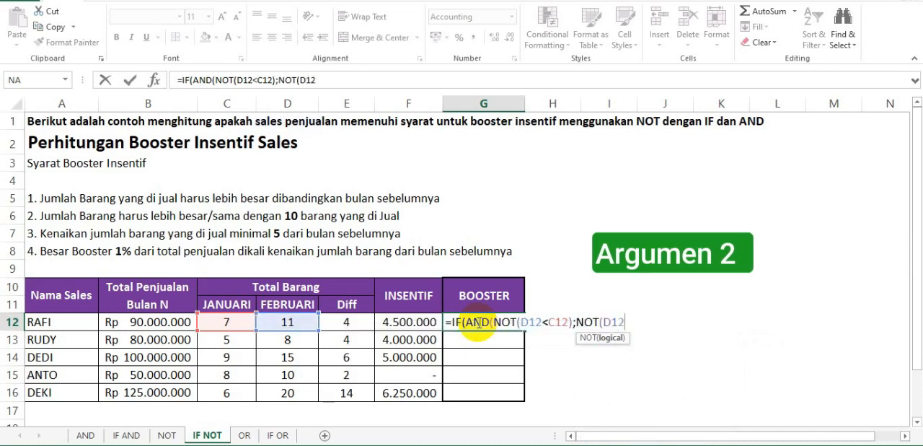
text(<=1)
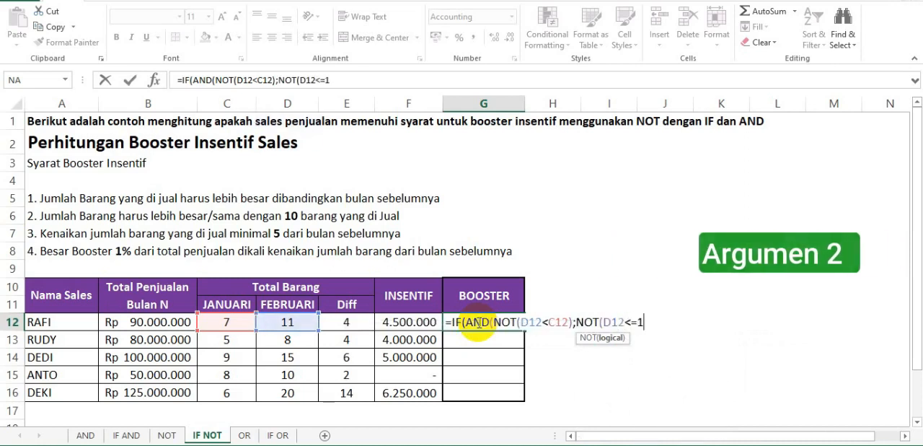
text(0))
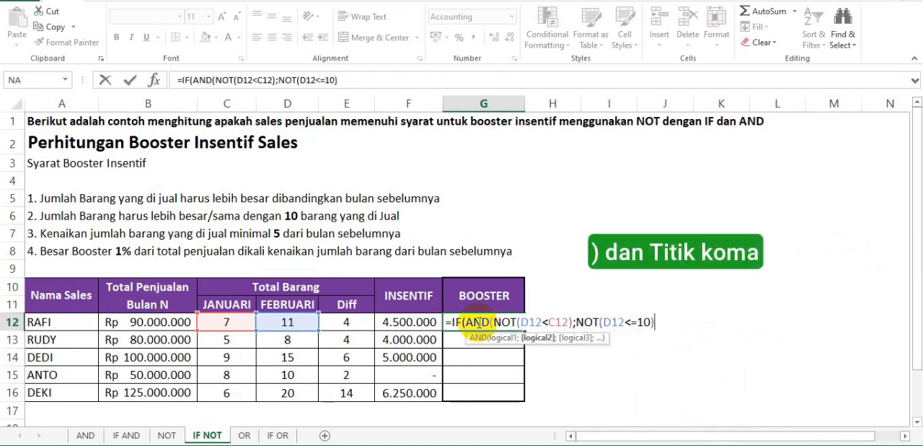
text(;)
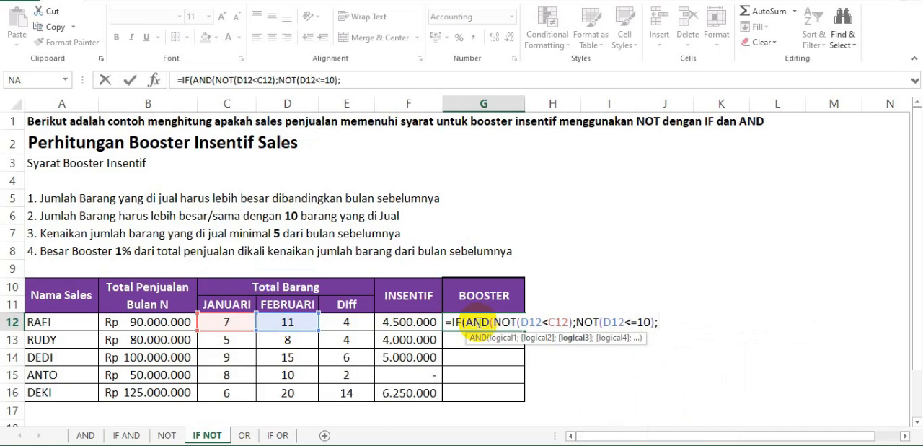
text(NOT)
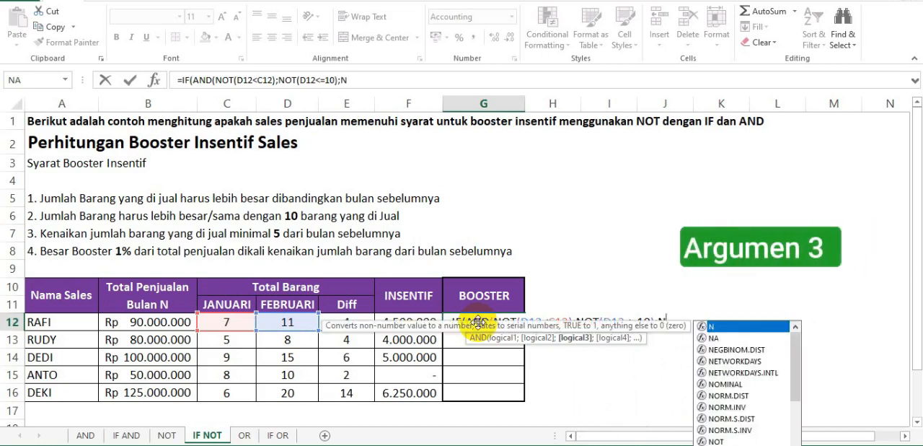
text(()
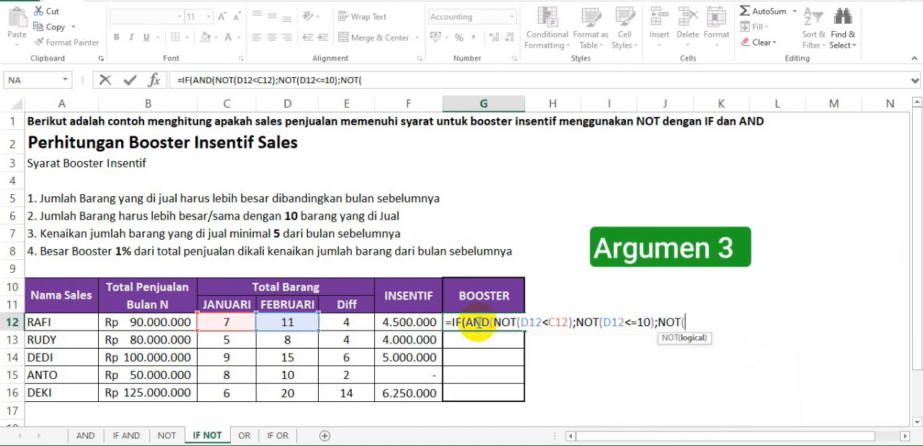
text(E12)
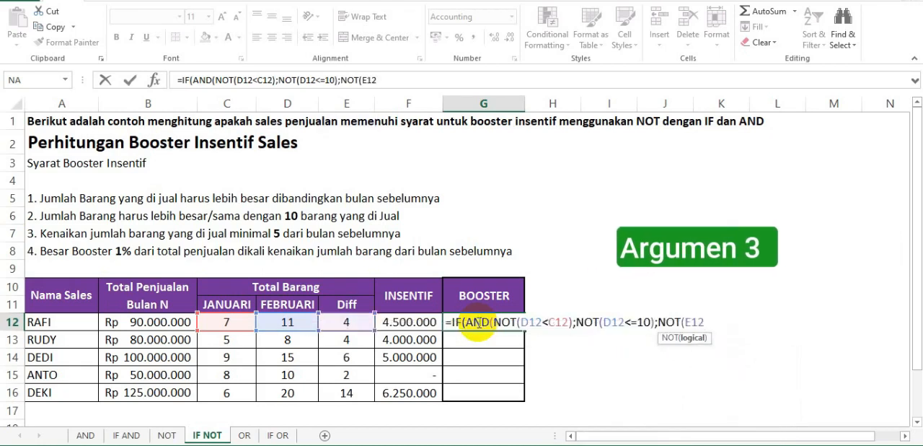
text(<=)
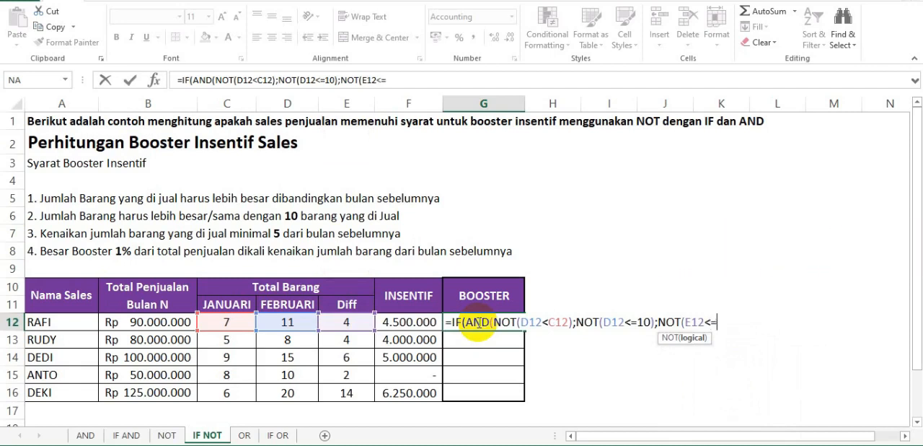
text(5)))
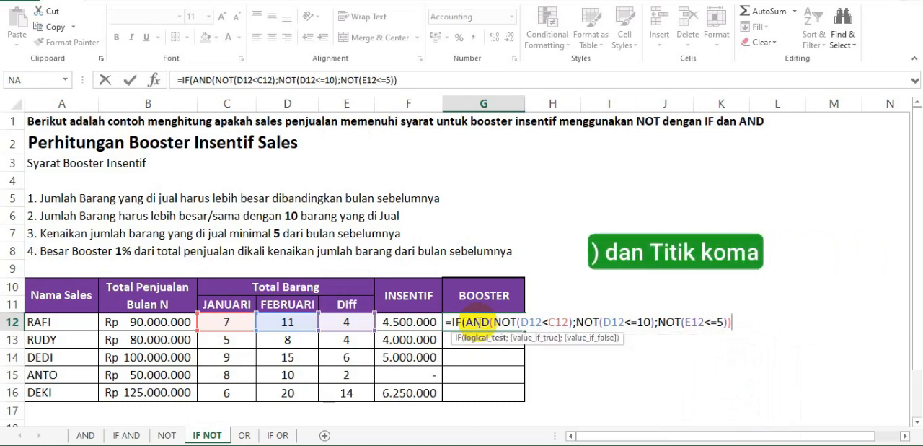
text(;)
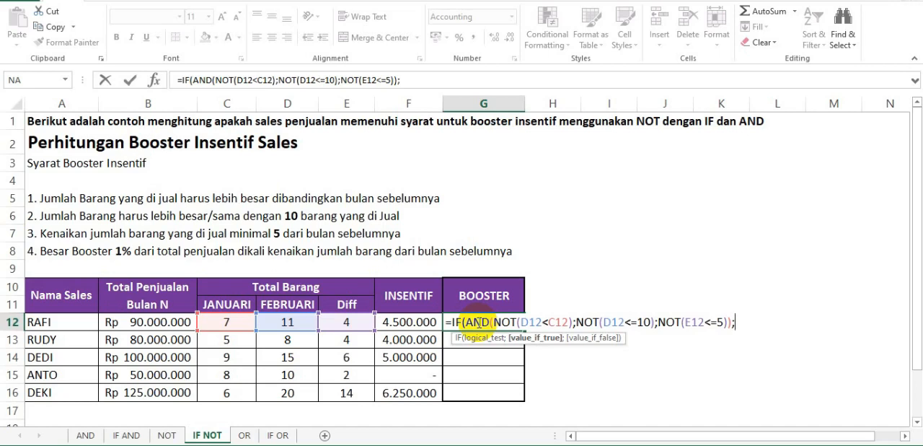
Finish the IF formula in G12 with B12*1% when true and 0 when false, and enter it.
text(B12)
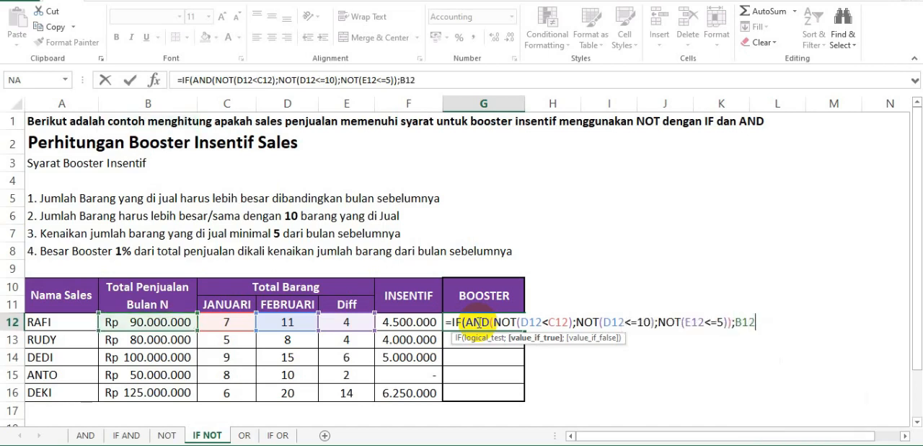
text(*)
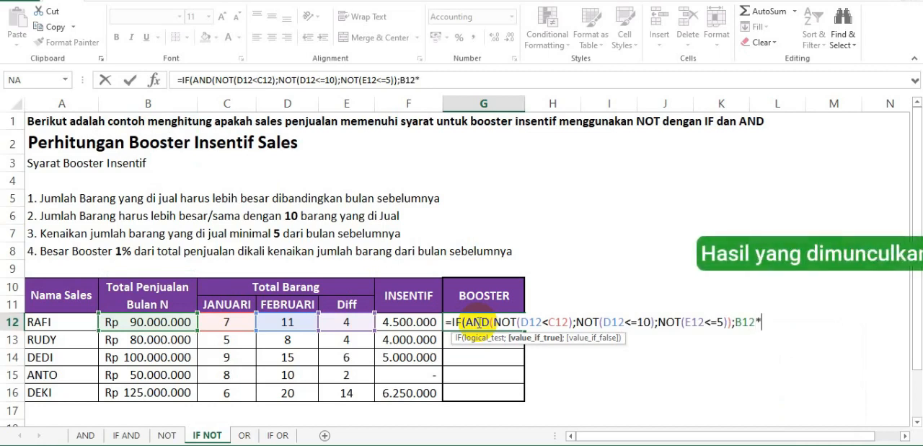
text(1%)
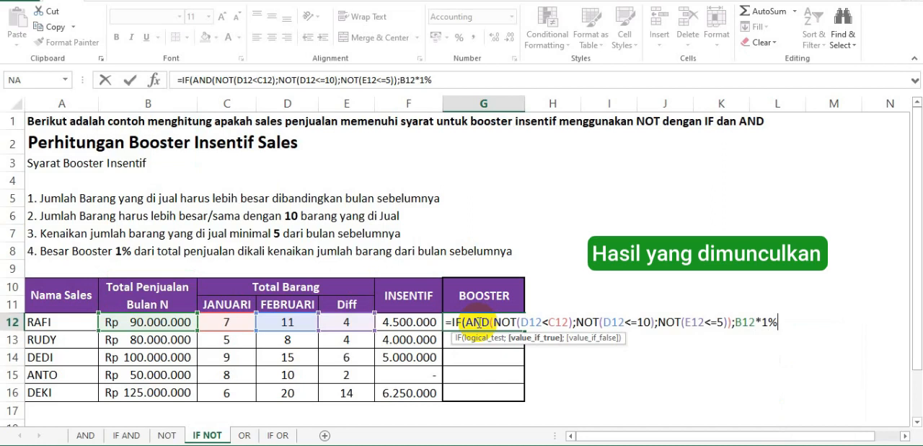
text(;)
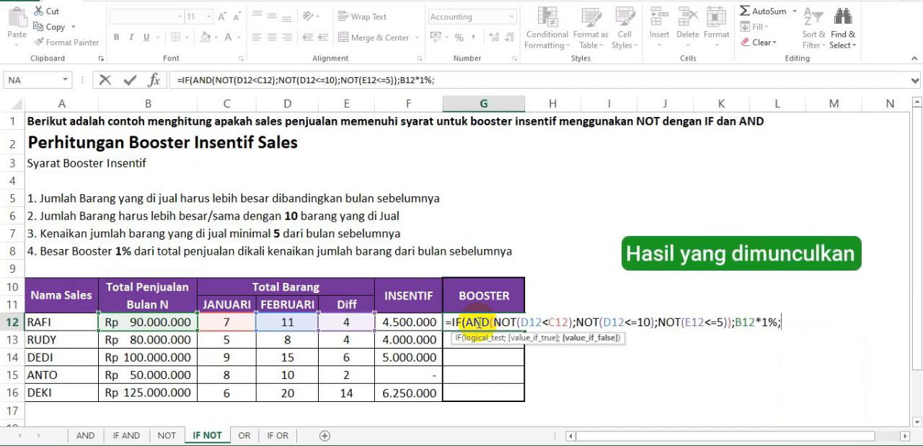
text(0))
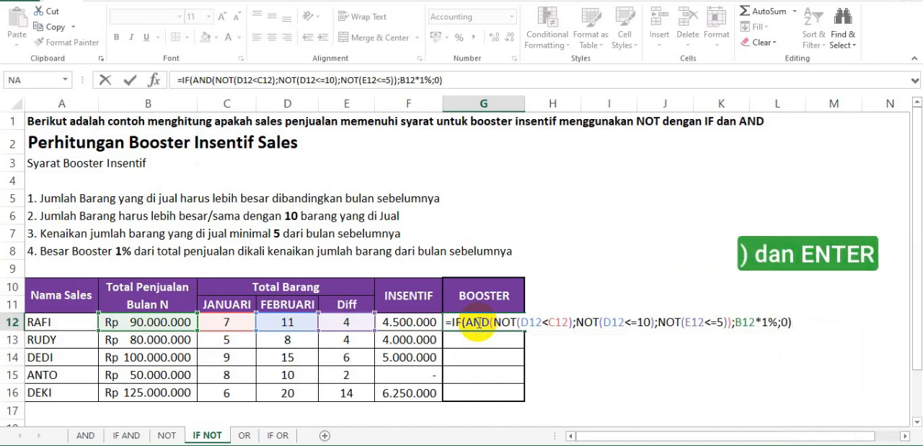
key(Return)
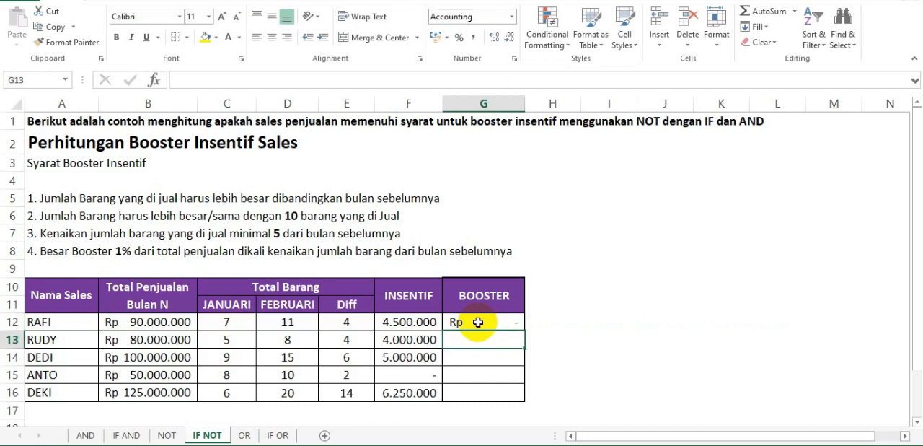
Copy the booster formula from G12 down through G16 to fill in every salesperson's booster.
click(478, 322)
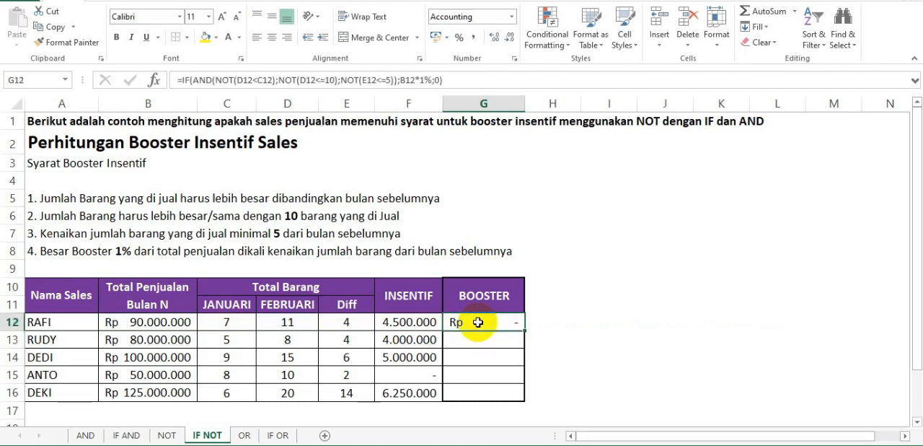
click(49, 322)
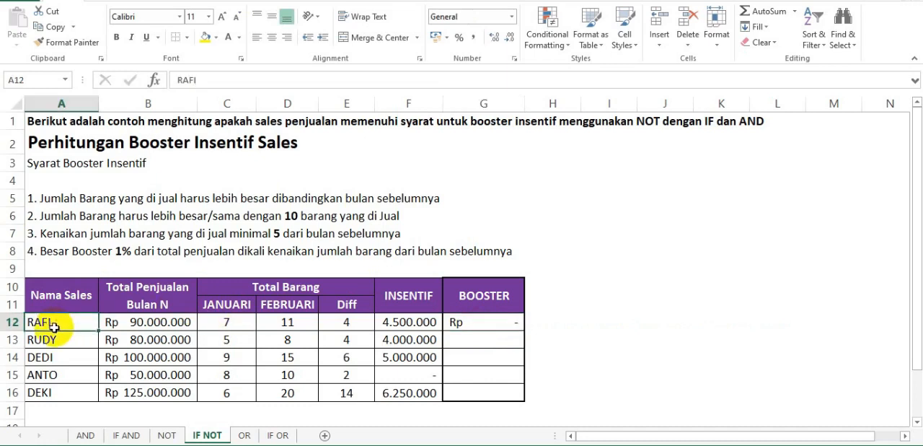
click(476, 324)
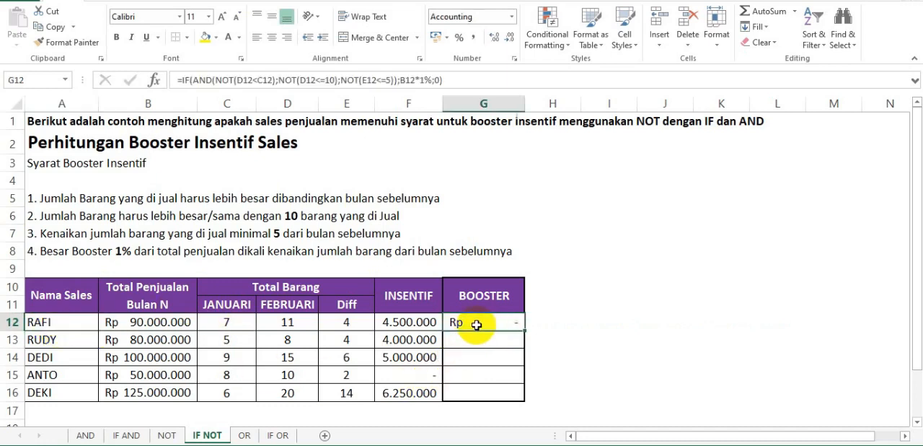
key(ctrl+c)
key(shift+Down)
key(shift+Down)
key(shift+Down)
key(shift+Down)
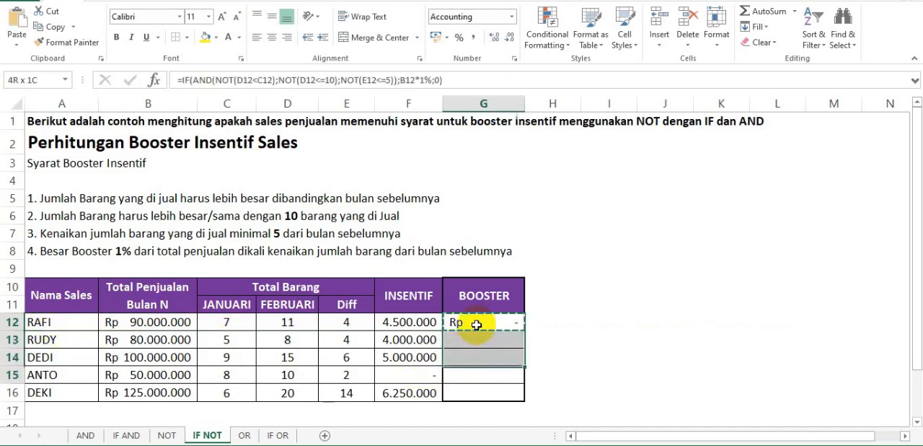
key(ctrl+v)
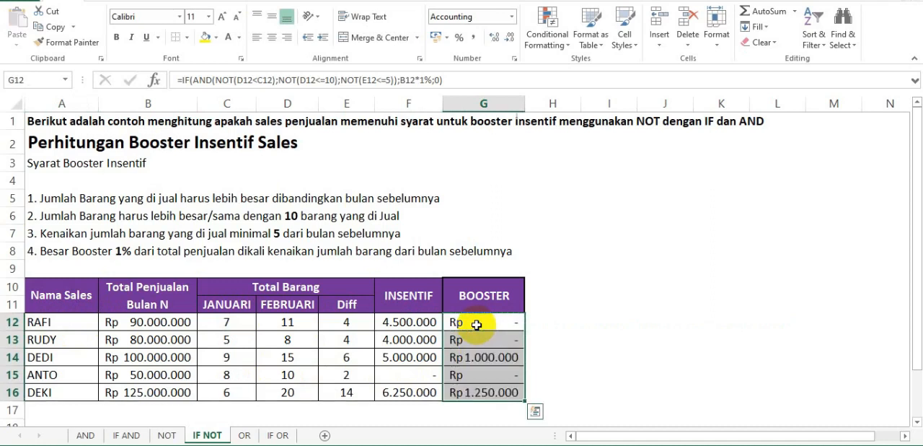
click(553, 324)
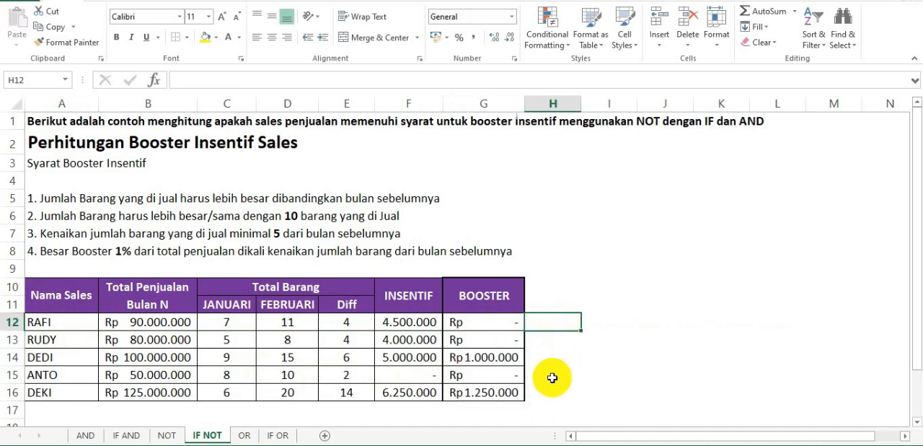
Examine the BOOSTER column on the IF NOT sheet to see which salespeople qualify for the booster.
click(497, 303)
mouse_move(497, 302)
mouse_down()
mouse_move(478, 391)
mouse_move(488, 392)
mouse_up()
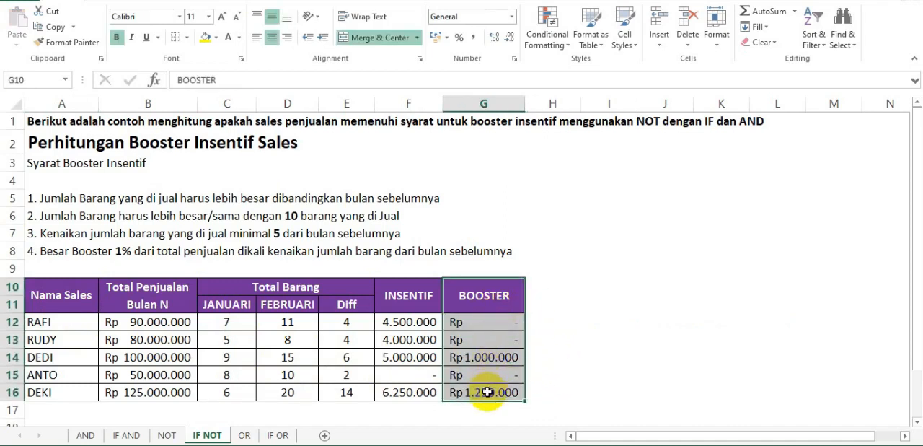
click(510, 357)
click(515, 391)
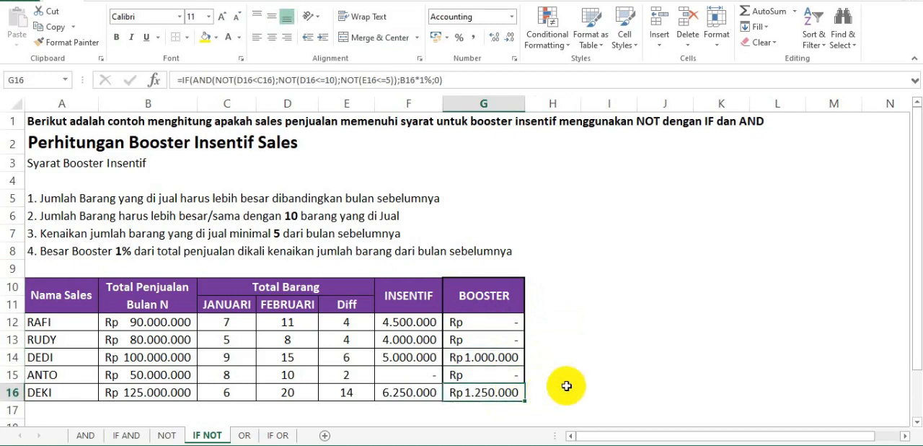
click(519, 322)
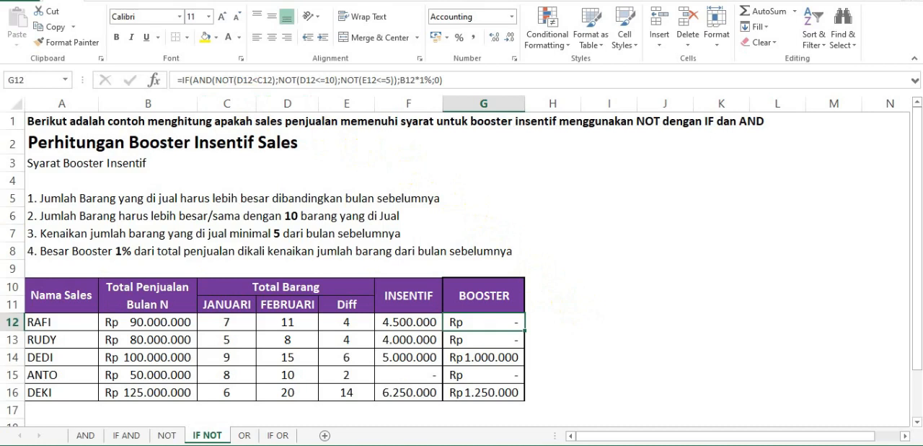
View the OR sheet's examples and open the IF OR sheet to examine its sales table, INSENTIF column, minimum sales target and item-count condition.
click(245, 435)
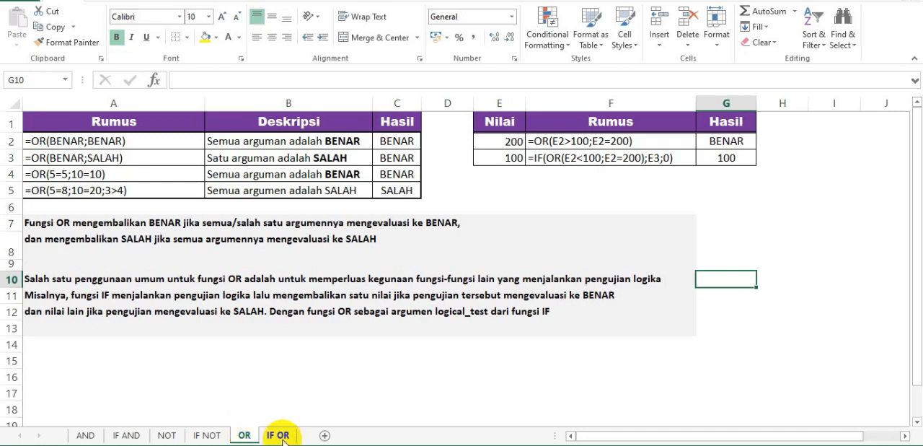
click(280, 436)
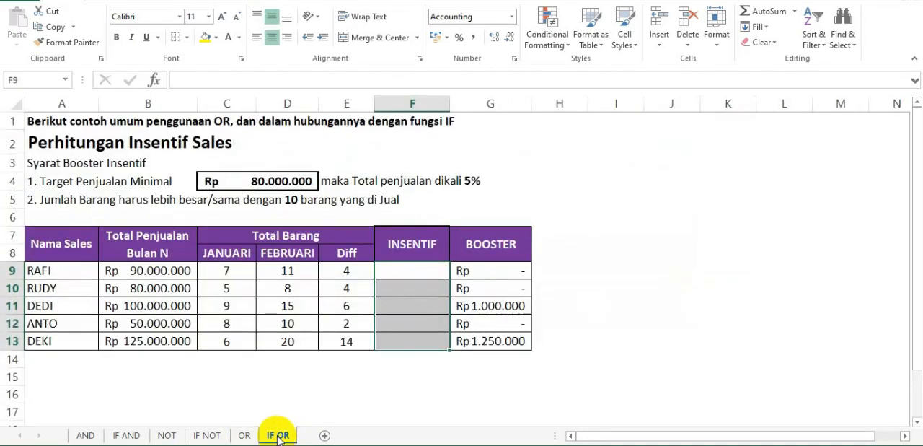
click(367, 395)
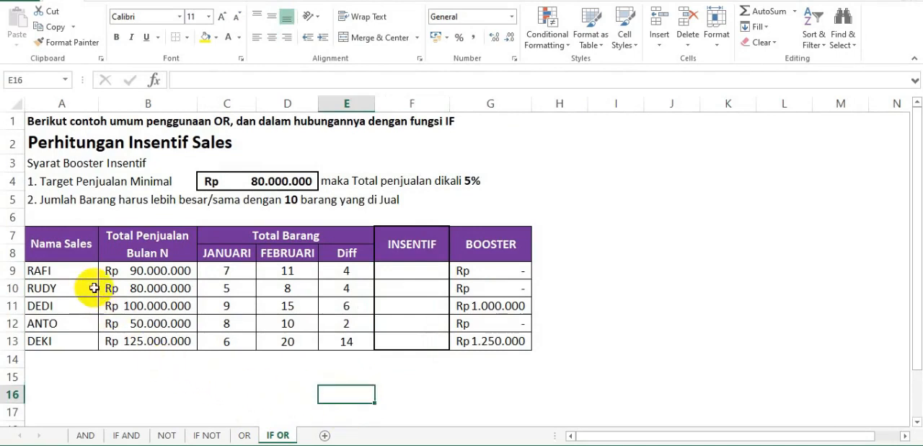
drag(73, 243, 321, 344)
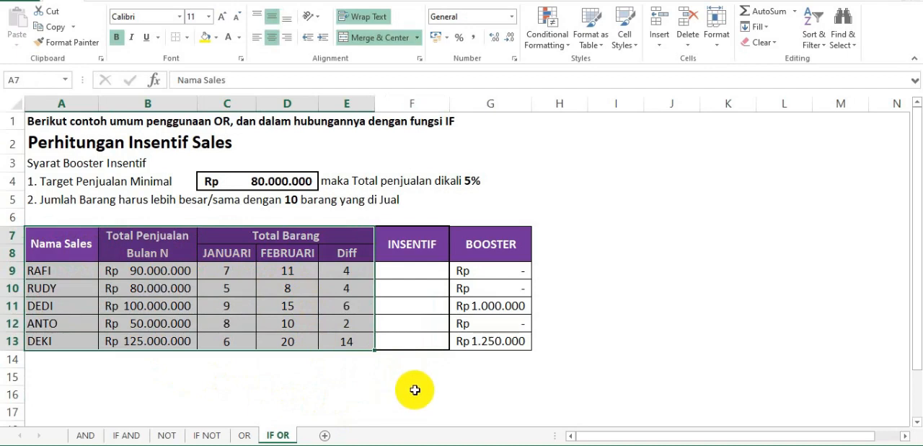
drag(416, 245, 415, 339)
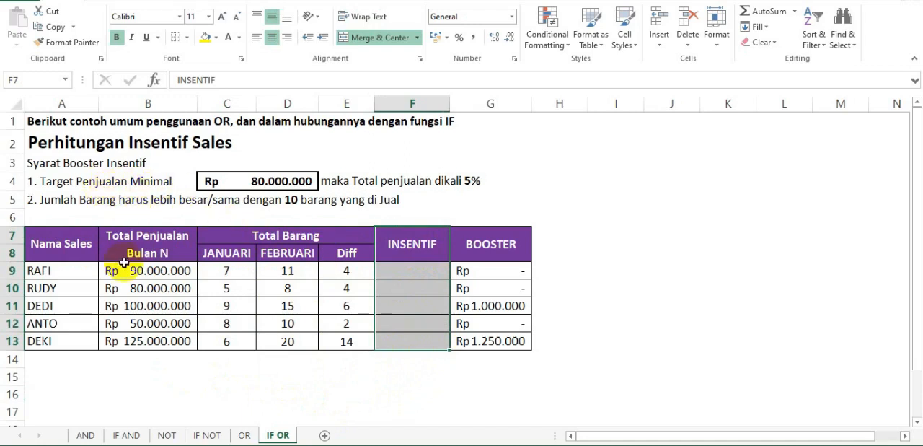
click(261, 183)
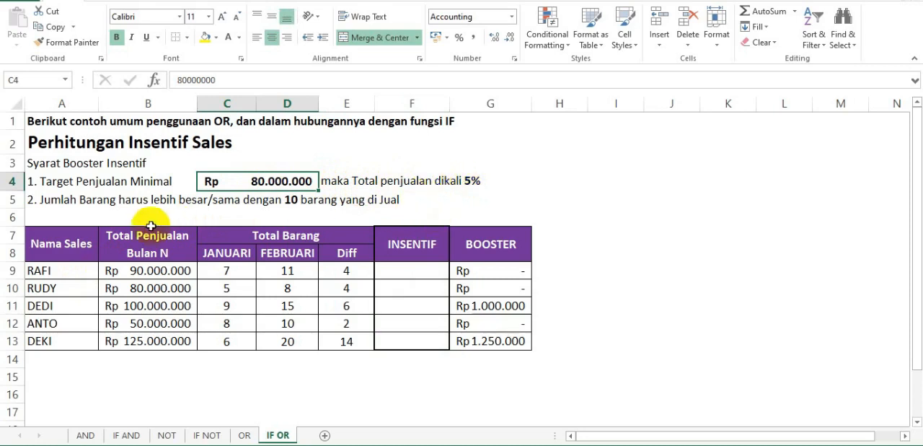
click(9, 199)
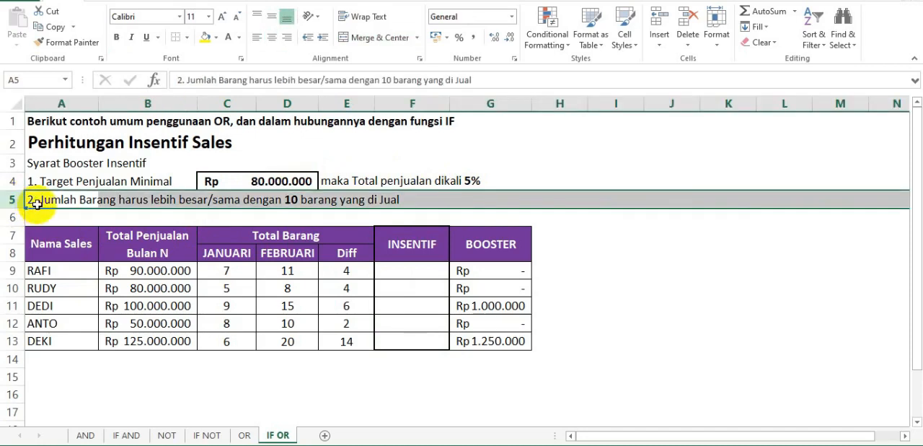
Start an IF formula in F9 with a nested OR function whose first condition begins with B9>=.
click(404, 271)
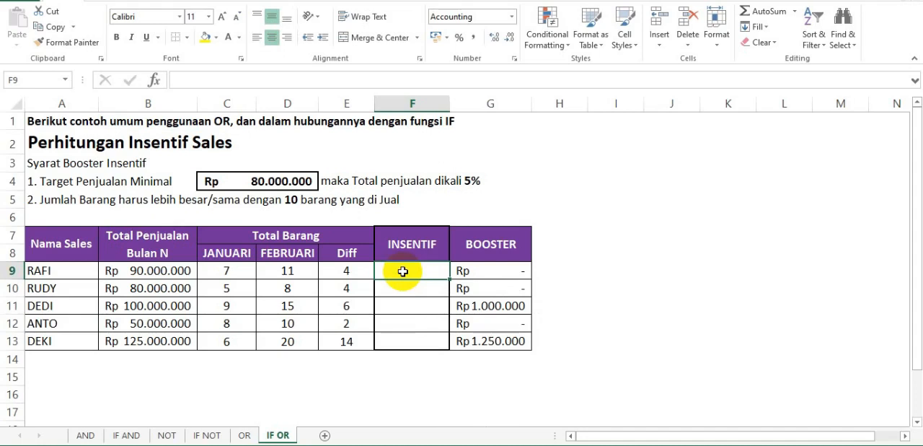
text(=)
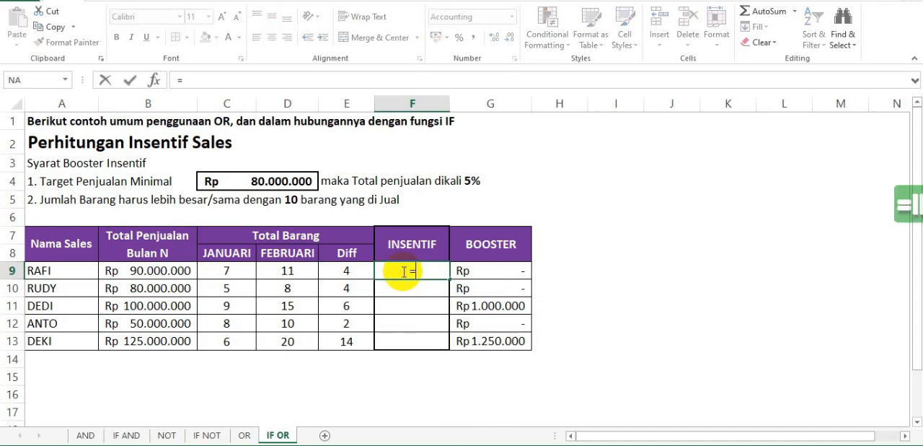
text(IF()
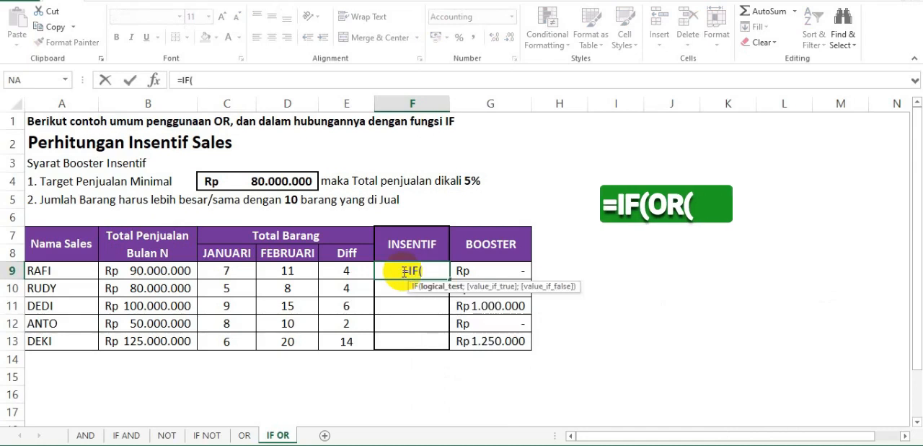
text(OR)
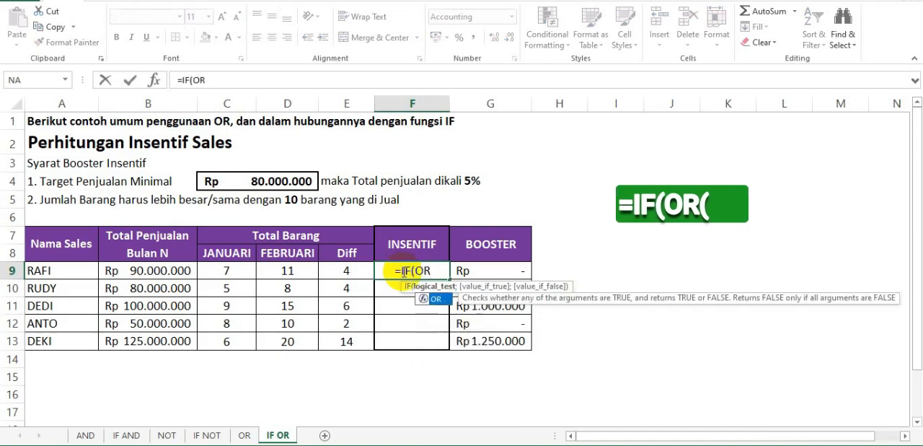
text(()
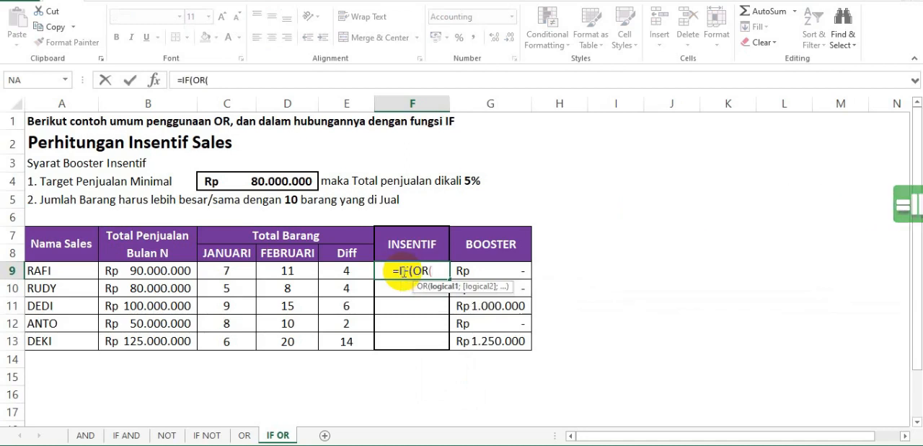
text(B)
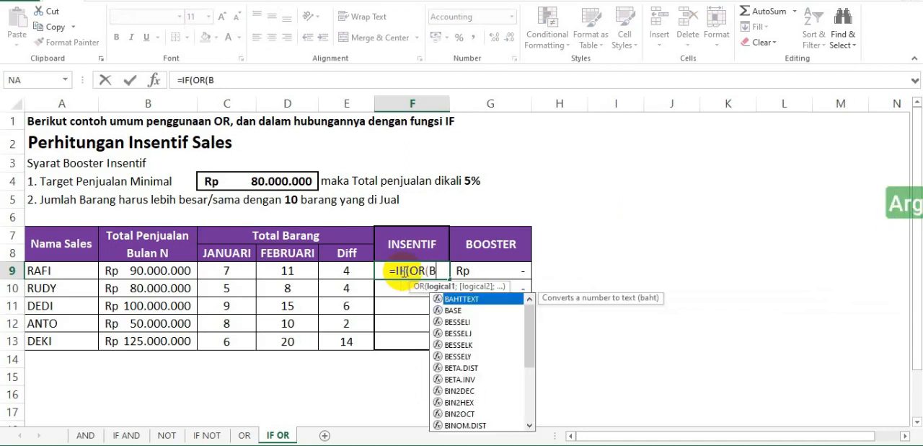
text(9)
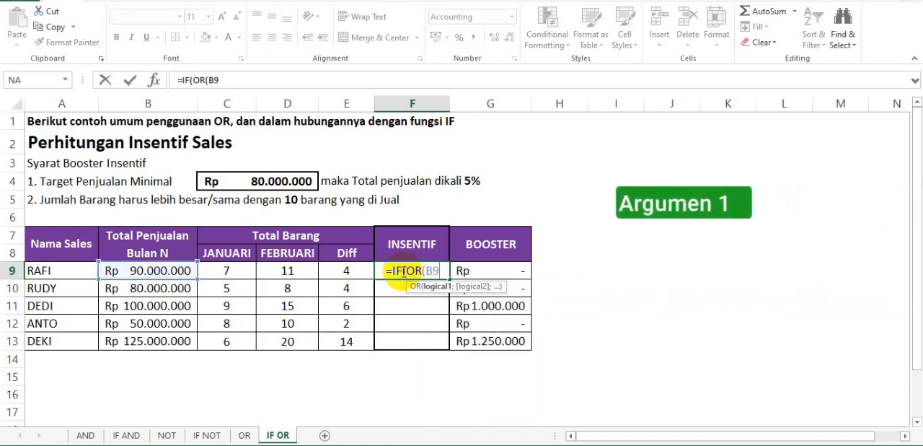
text(>)
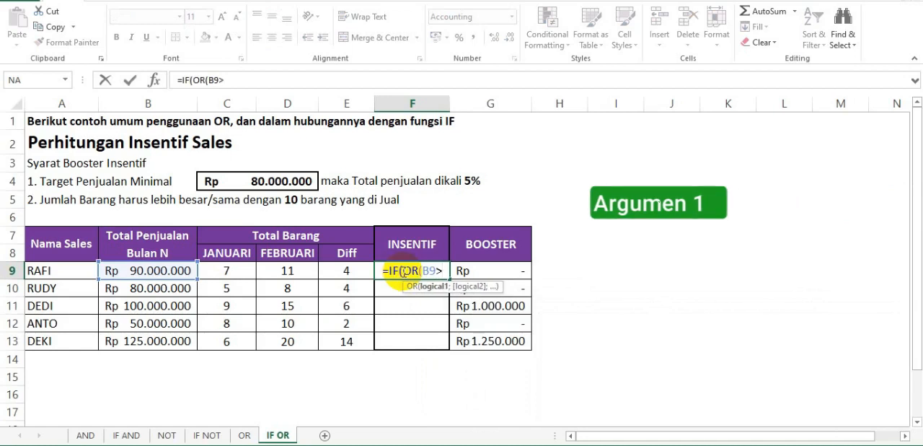
text(=)
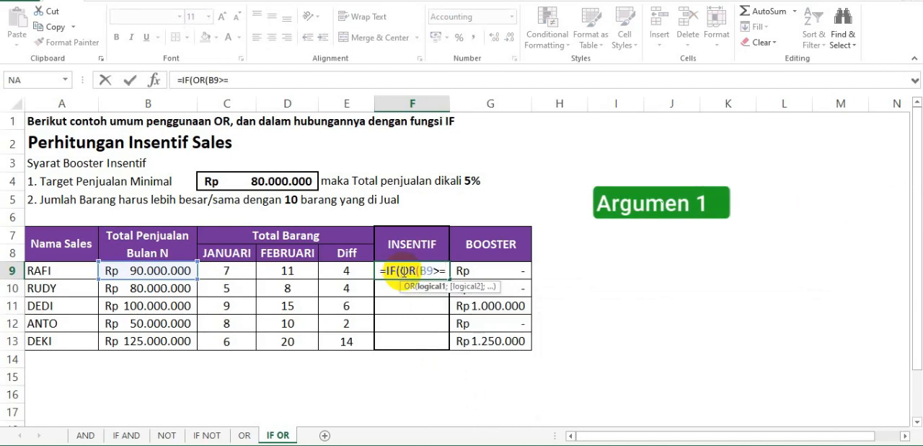
click(295, 181)
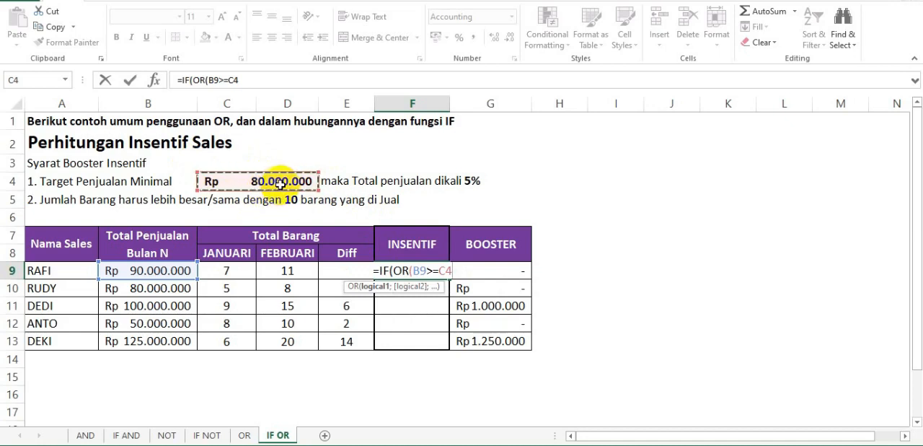
key(BackSpace)
key(BackSpace)
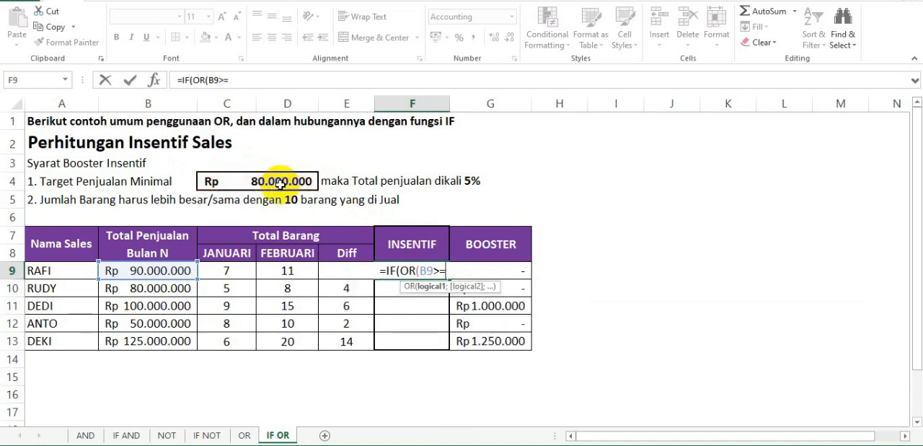
text(80000000)
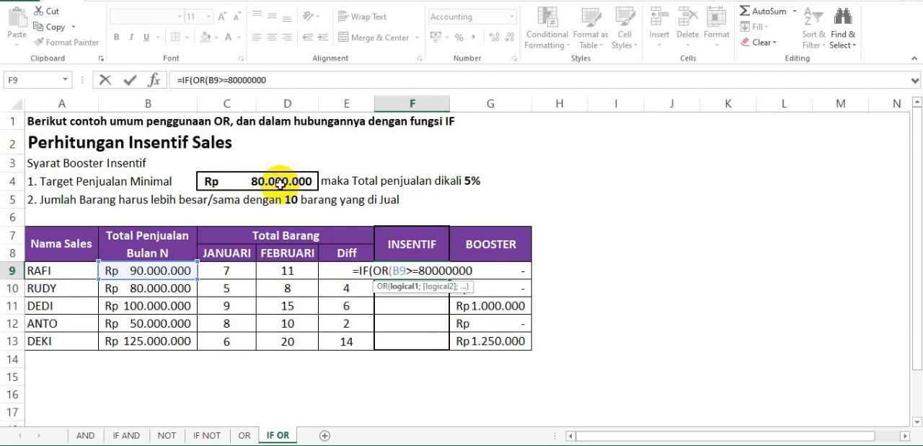
key(BackSpace)
key(BackSpace)
key(BackSpace)
key(BackSpace)
key(BackSpace)
key(BackSpace)
key(BackSpace)
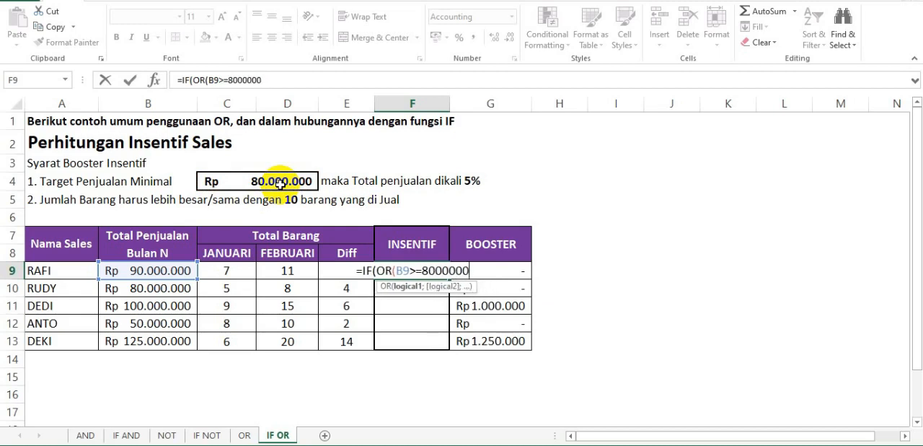
key(BackSpace)
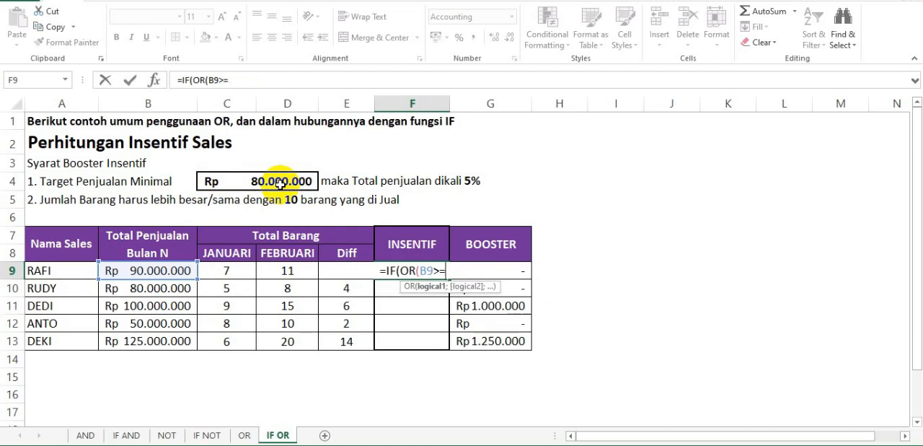
Complete the first OR condition with the absolute reference $C$4 and add the separator for the second argument.
click(280, 184)
key(F4)
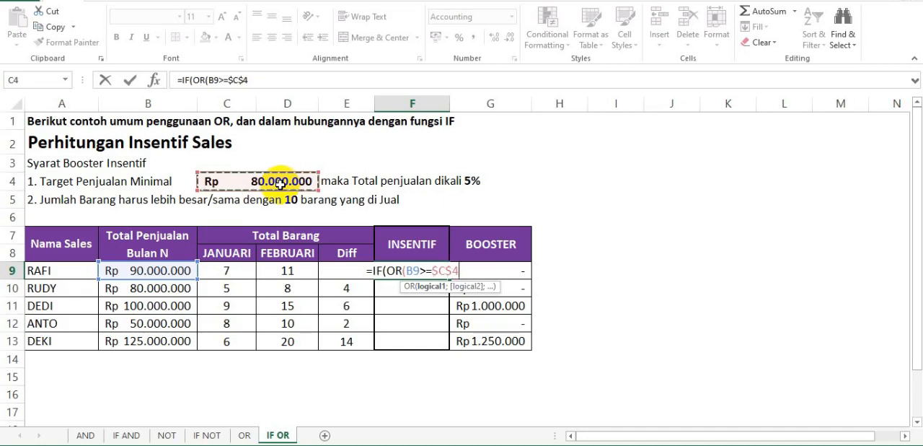
text(;)
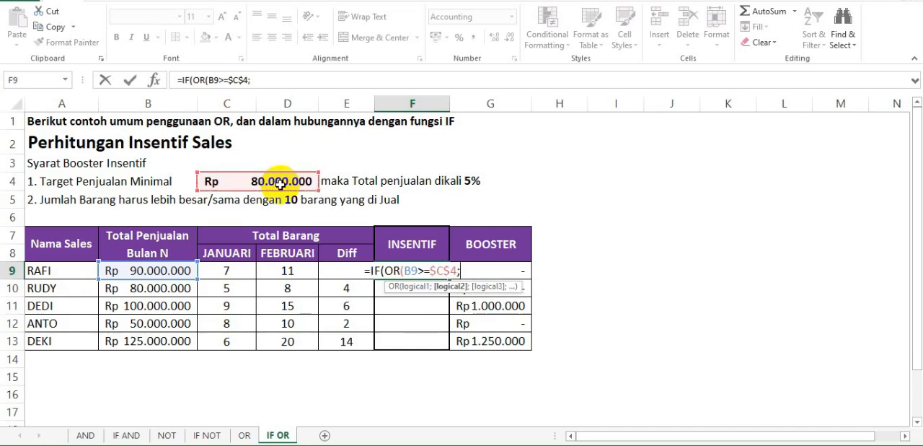
text(D9)
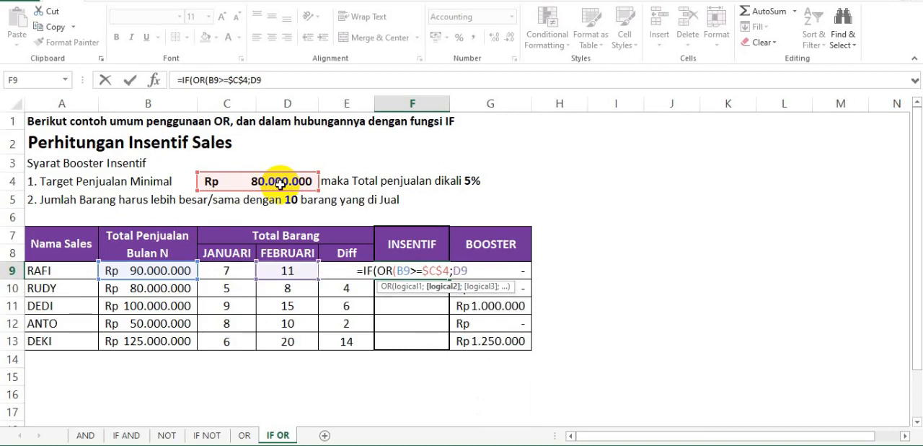
text(>)
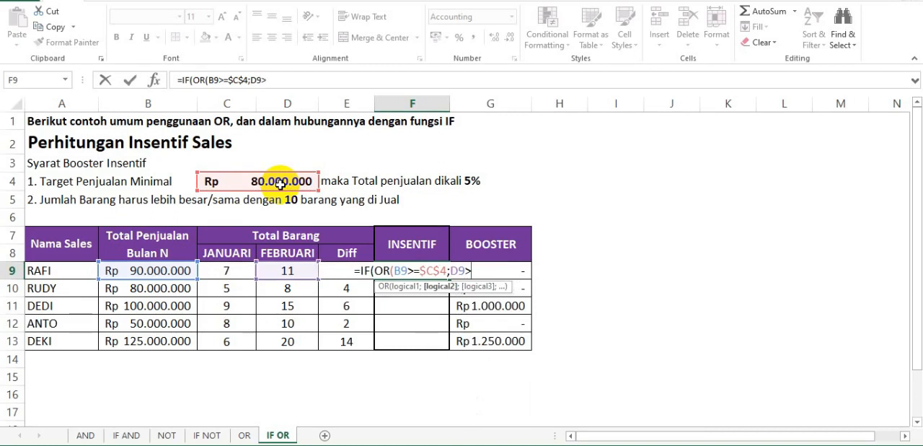
text(10)
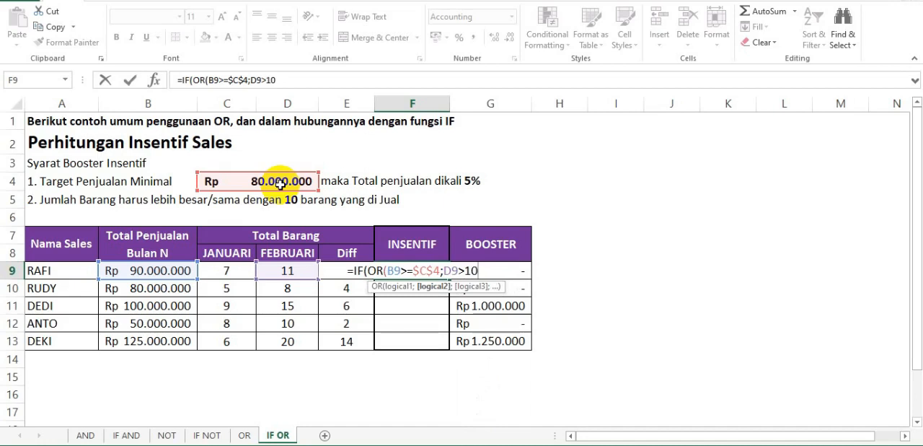
Close the OR function in F9's formula and set the IF function's value-if-true to B9*5%.
text())
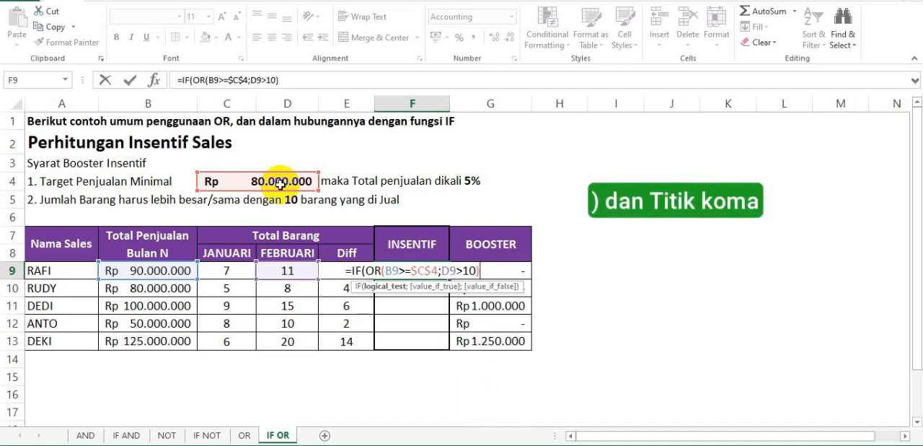
text(;)
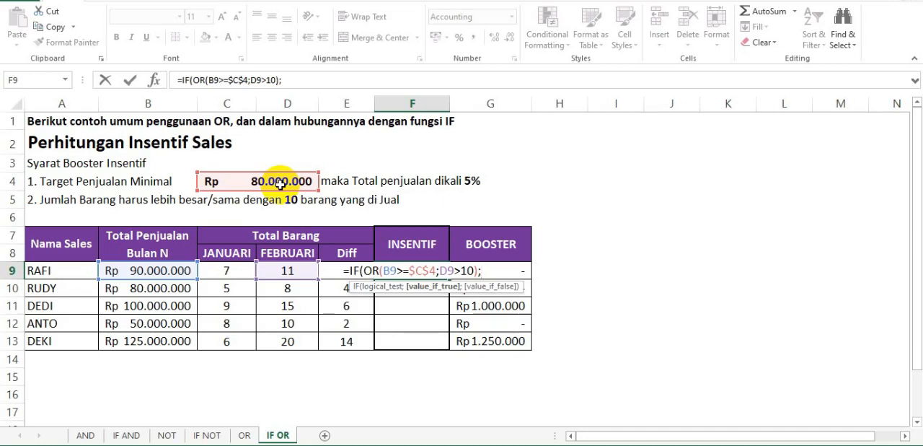
text(B)
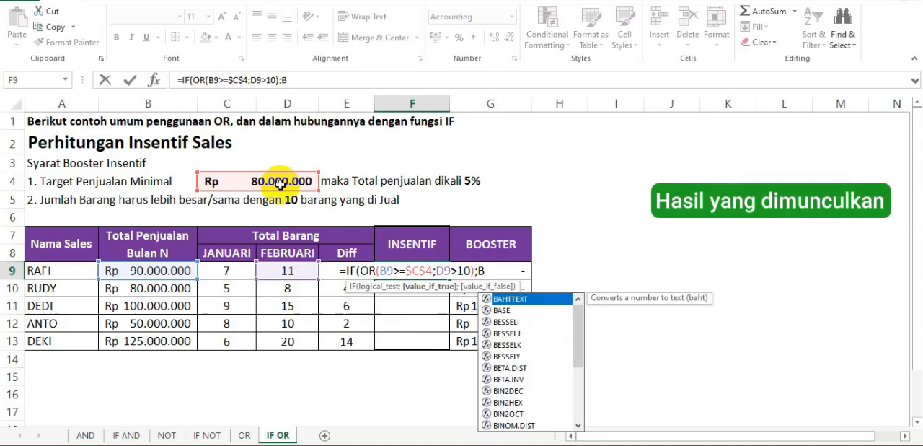
text(9)
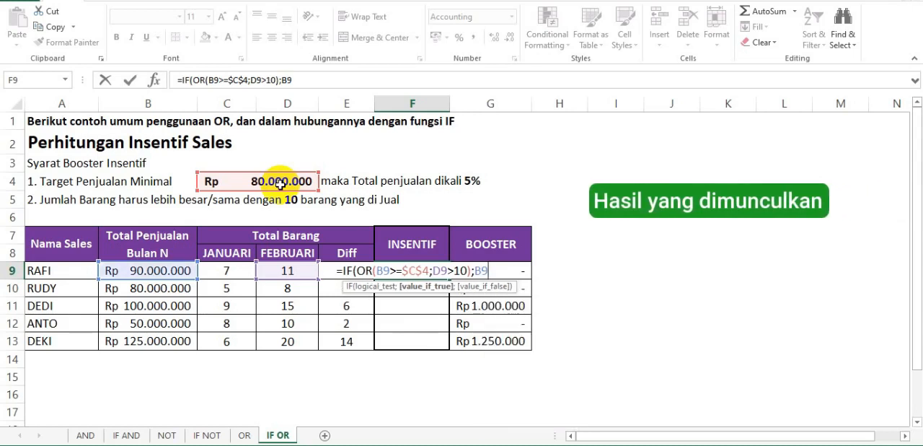
text(*)
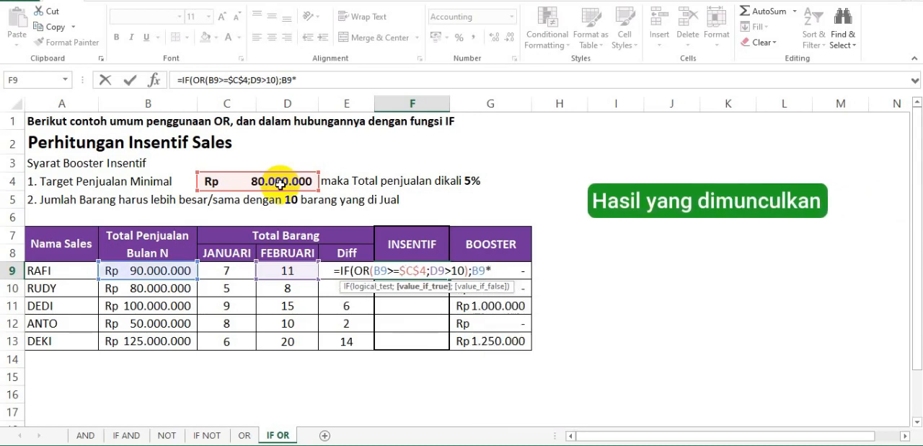
text(5%)
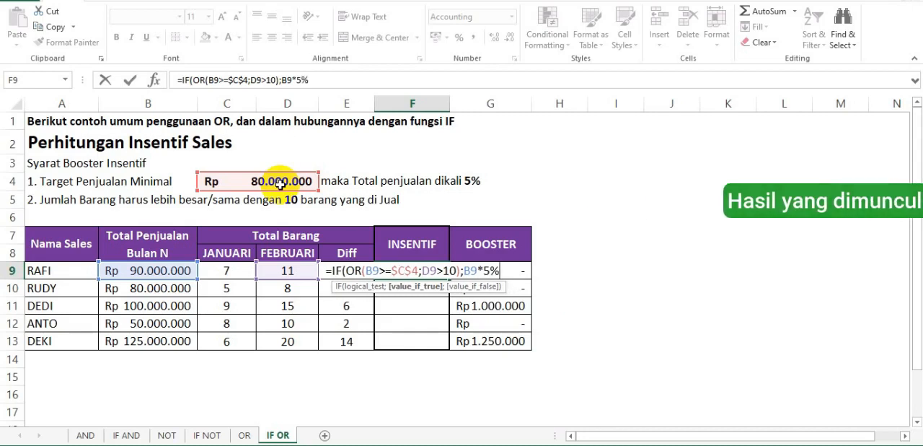
text(;)
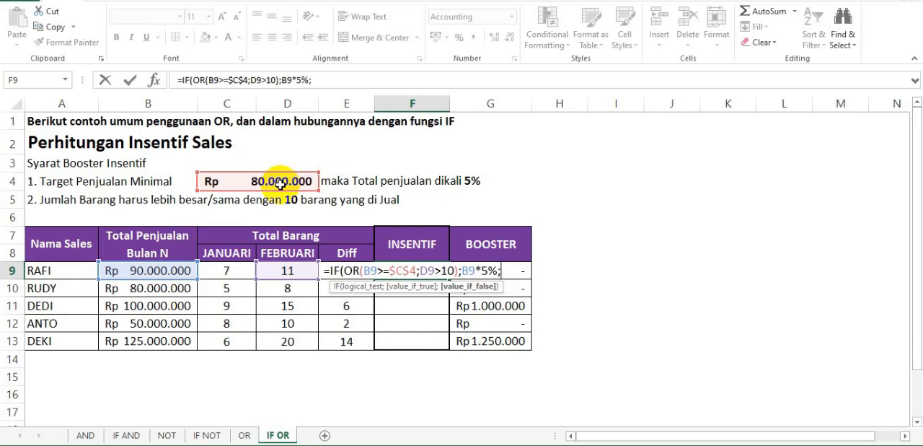
Set the IF function's value-if-false to 0, close the formula and enter it in F9.
text(0)
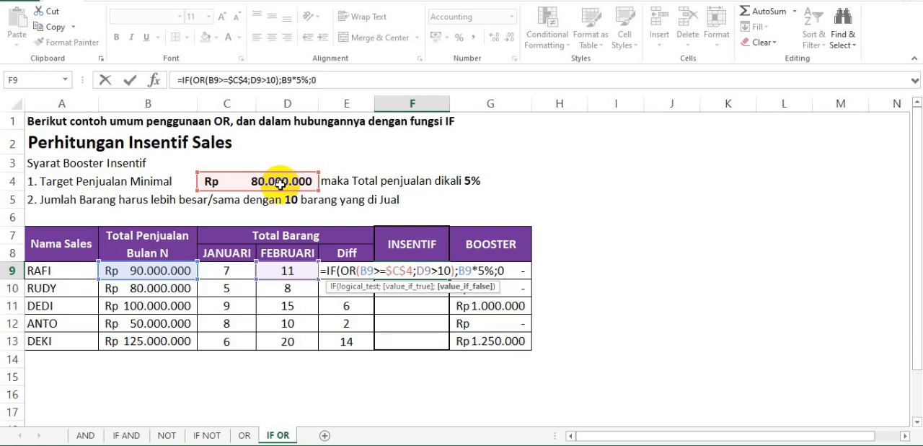
text())
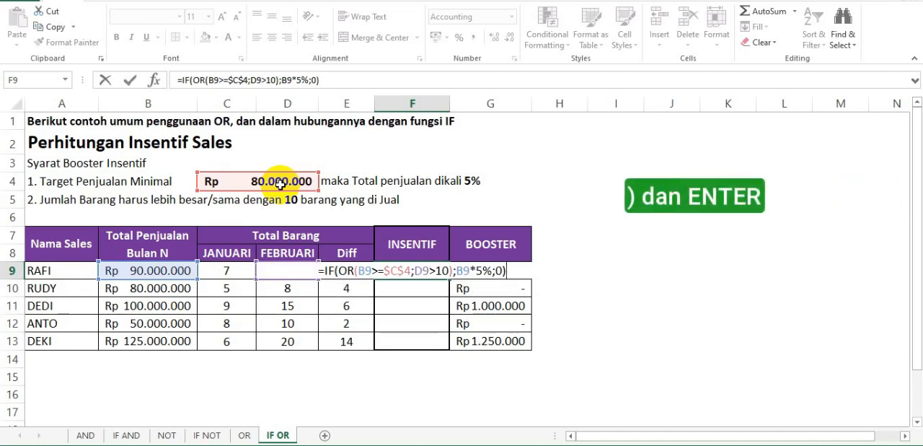
key(Return)
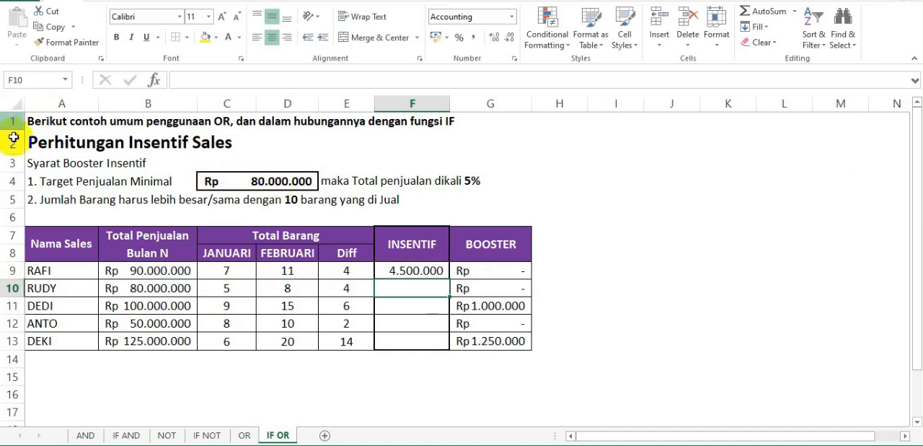
Check the incentive in F9 against the sales total in B9, the minimum target in C4 and the February item count in D9.
click(72, 268)
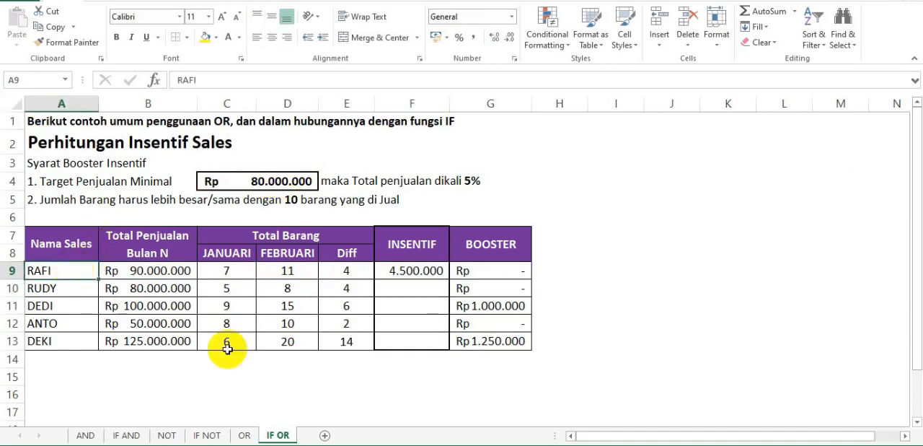
click(409, 272)
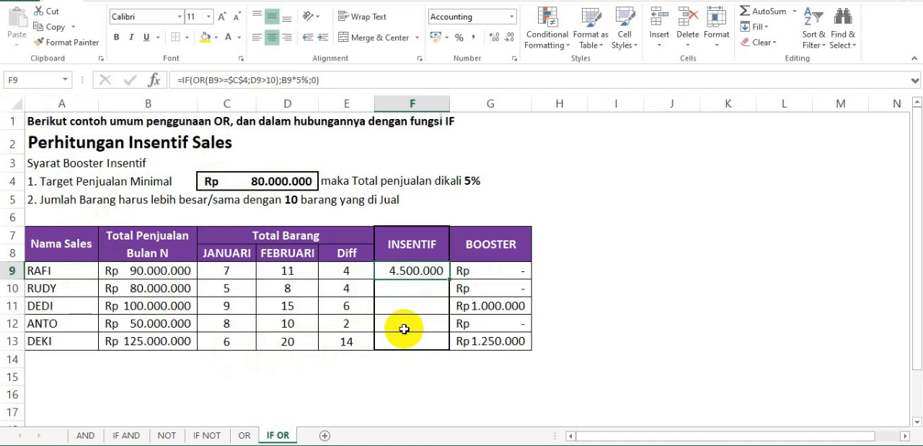
click(179, 269)
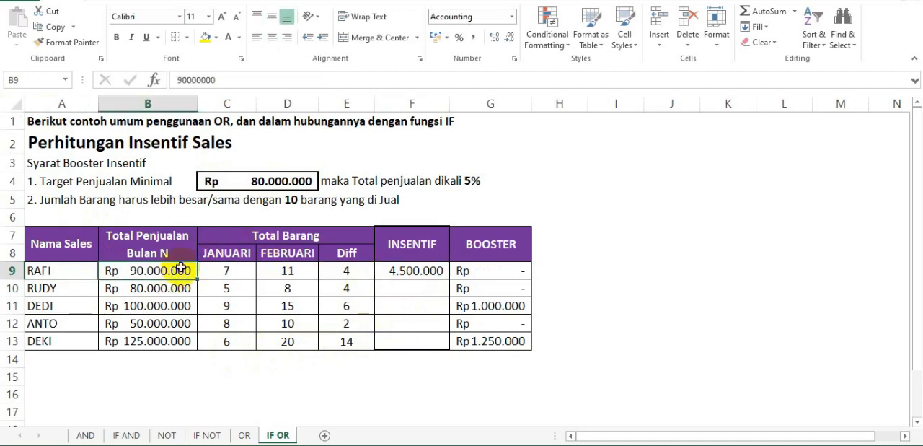
click(253, 183)
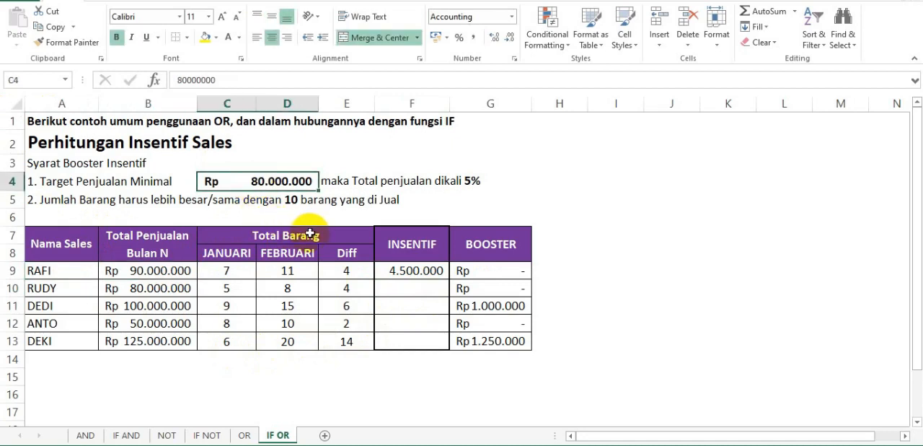
click(297, 271)
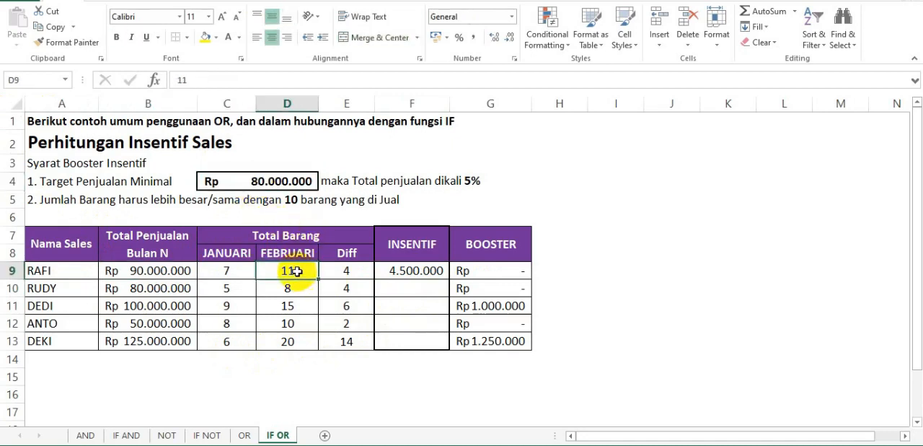
Copy the incentive formula from F9 into F10:F13 for the remaining salespeople.
click(416, 274)
key(ctrl+c)
drag(417, 282, 417, 306)
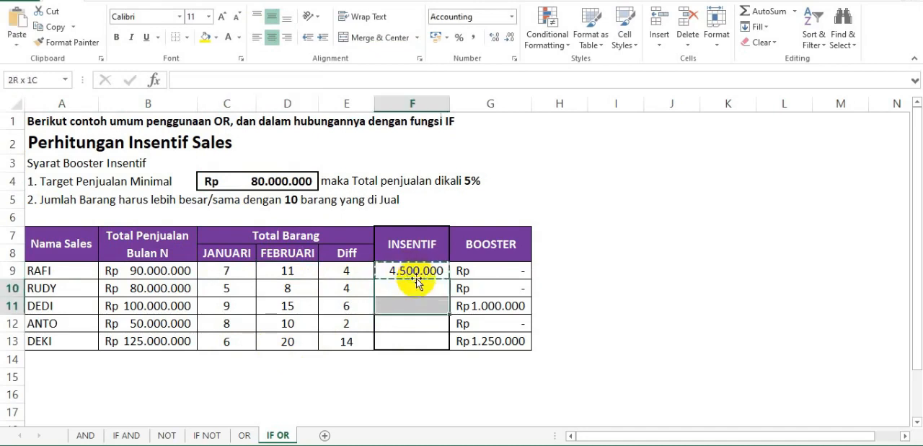
key(shift+Down)
key(shift+Down)
key(ctrl+v)
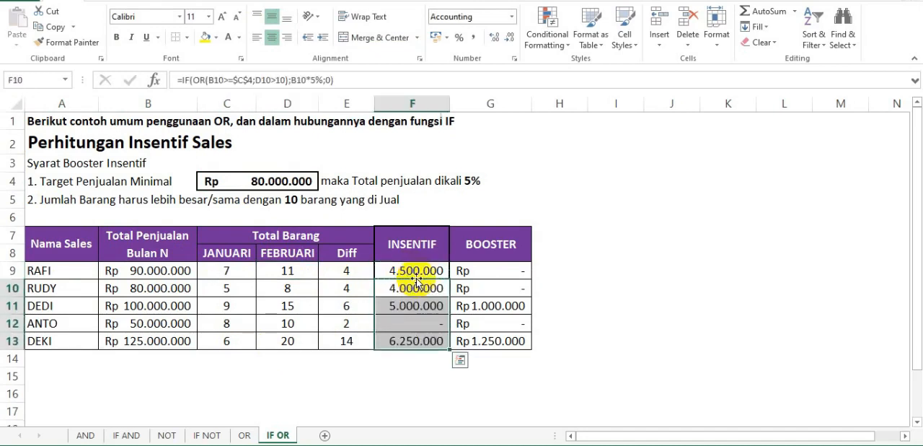
Check the incentive in F12 against the sales total in B12 and the minimum target in C4.
click(410, 328)
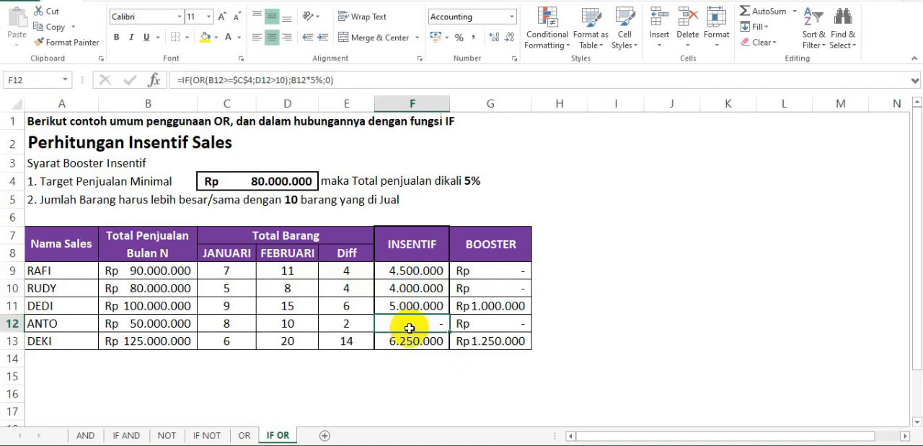
click(169, 324)
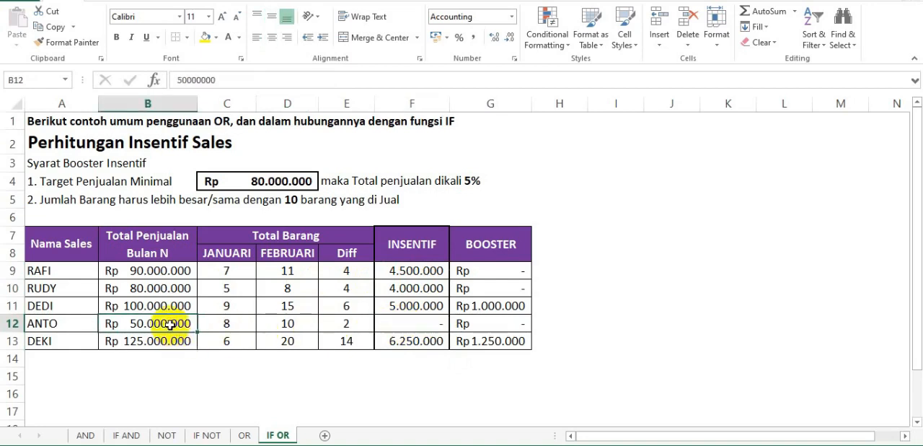
click(279, 183)
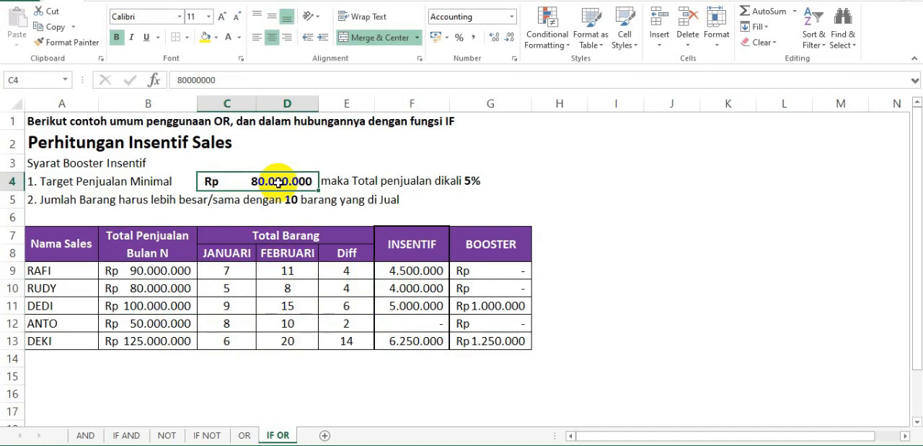
click(399, 321)
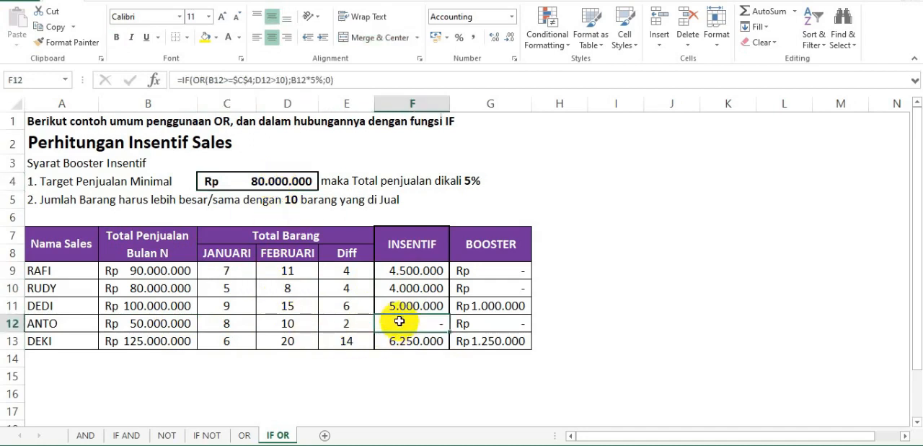